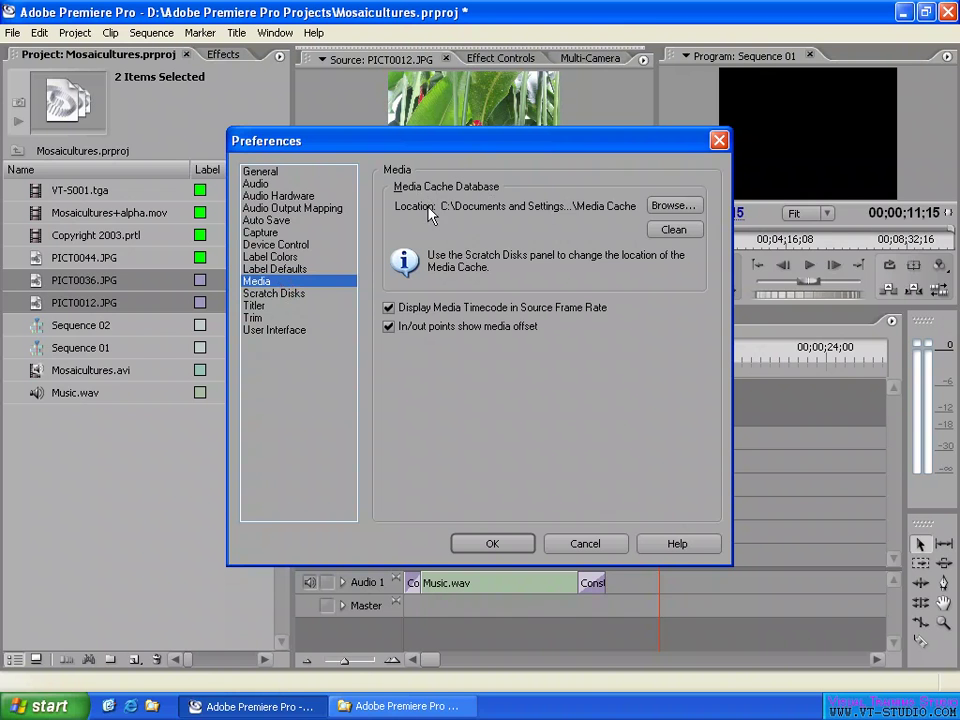
Clean the Media Cache Database in the Media preferences.
click(673, 207)
click(678, 231)
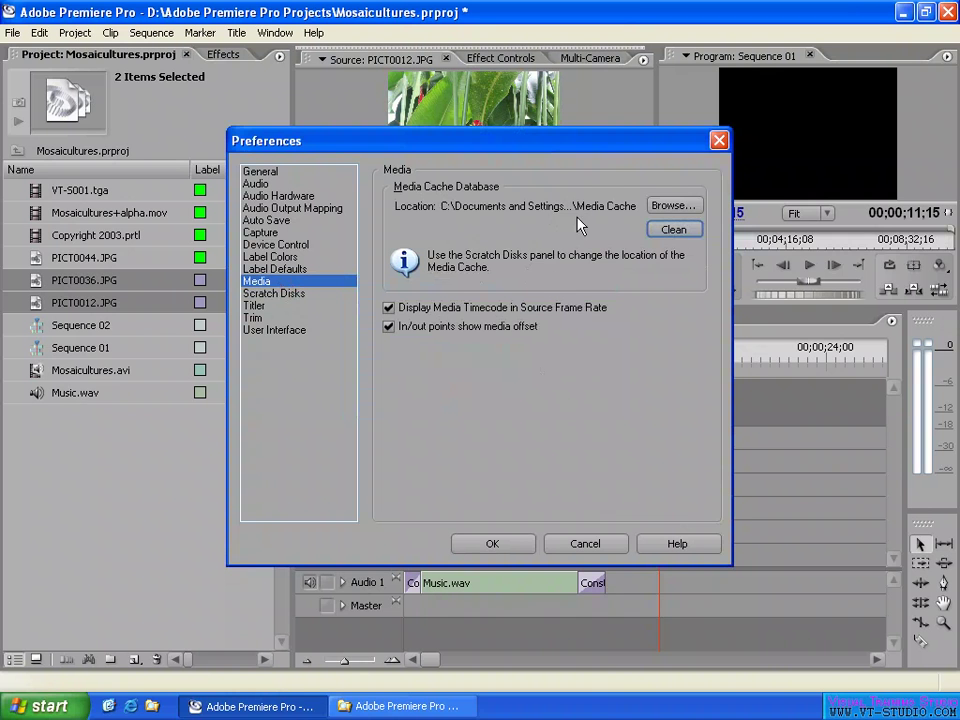
click(677, 232)
Compare the Media preferences with the Scratch Disks preferences, checking where the Media Cache location is set.
click(290, 293)
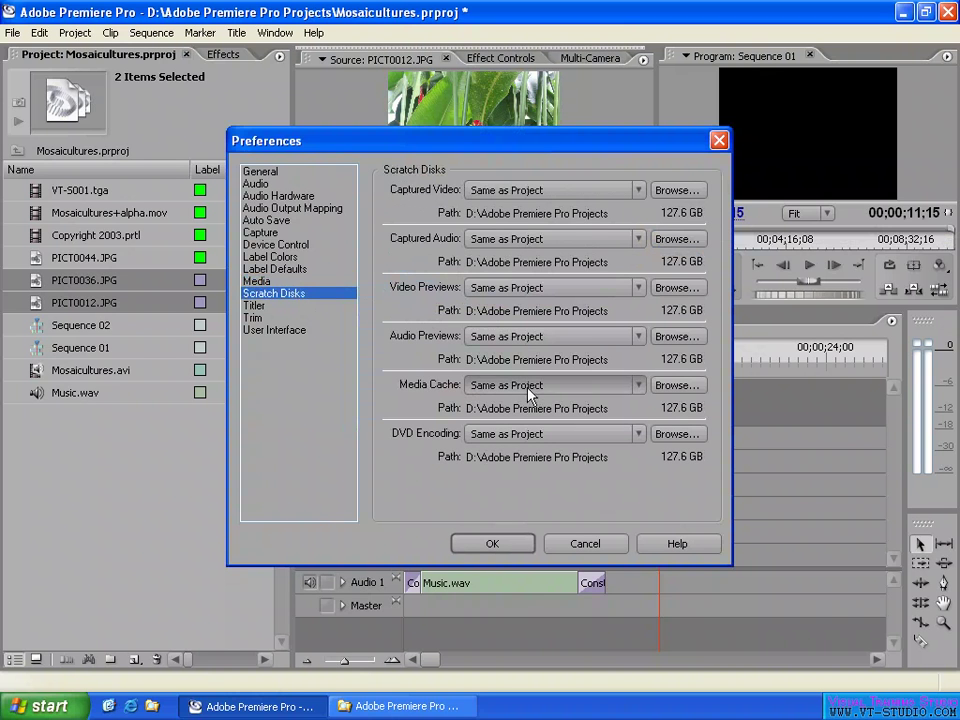
click(280, 281)
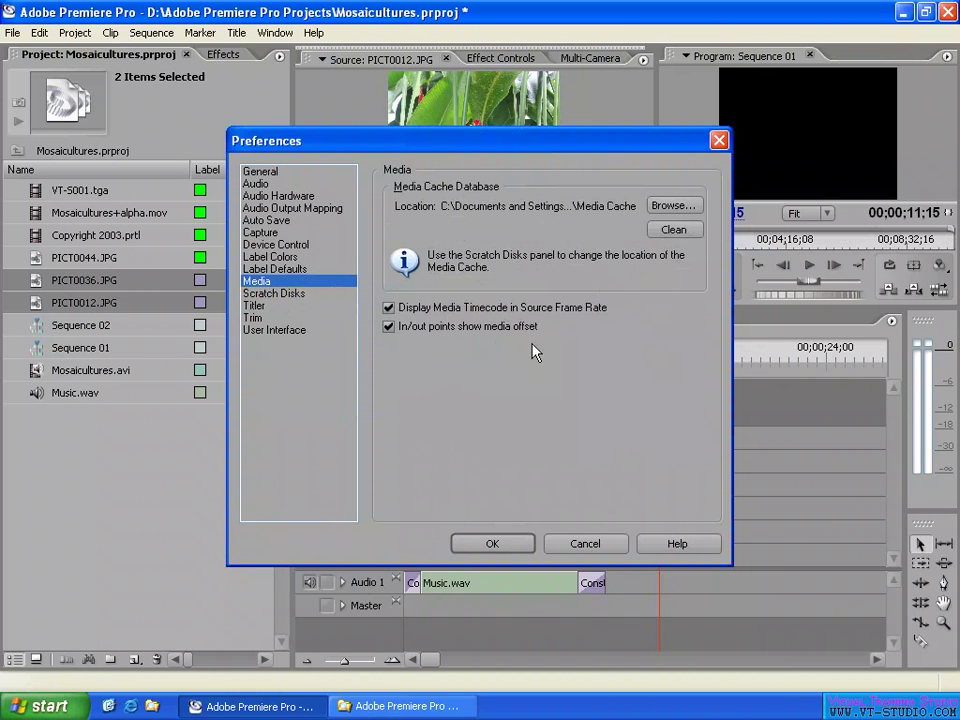
click(283, 295)
click(274, 282)
click(287, 294)
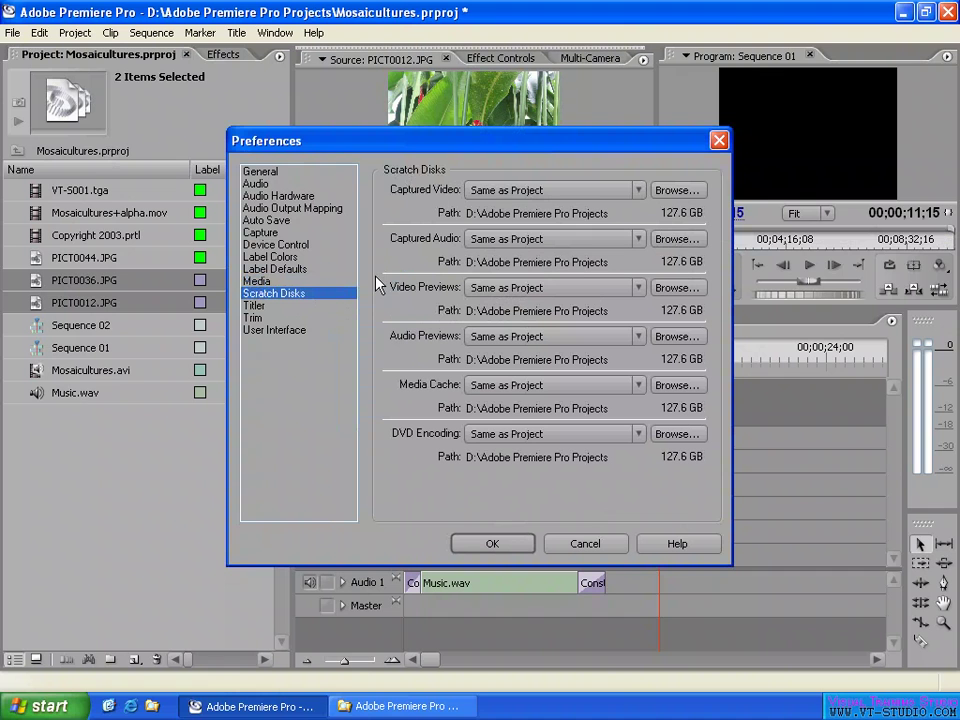
Choose Same as Project as the Captured Video scratch disk location.
click(534, 192)
click(490, 168)
click(516, 191)
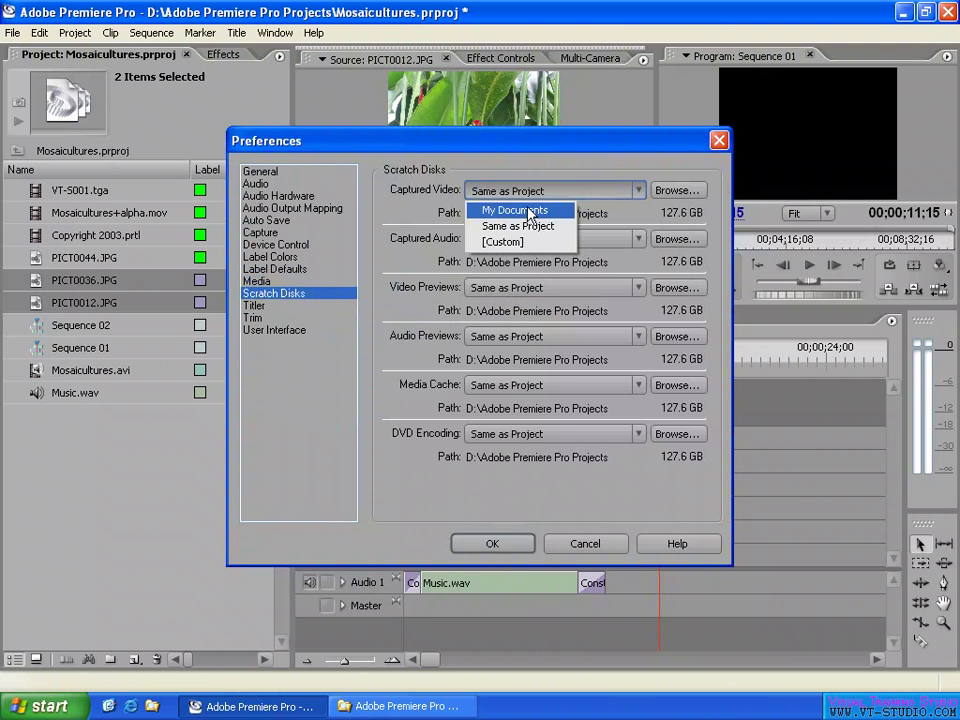
click(548, 230)
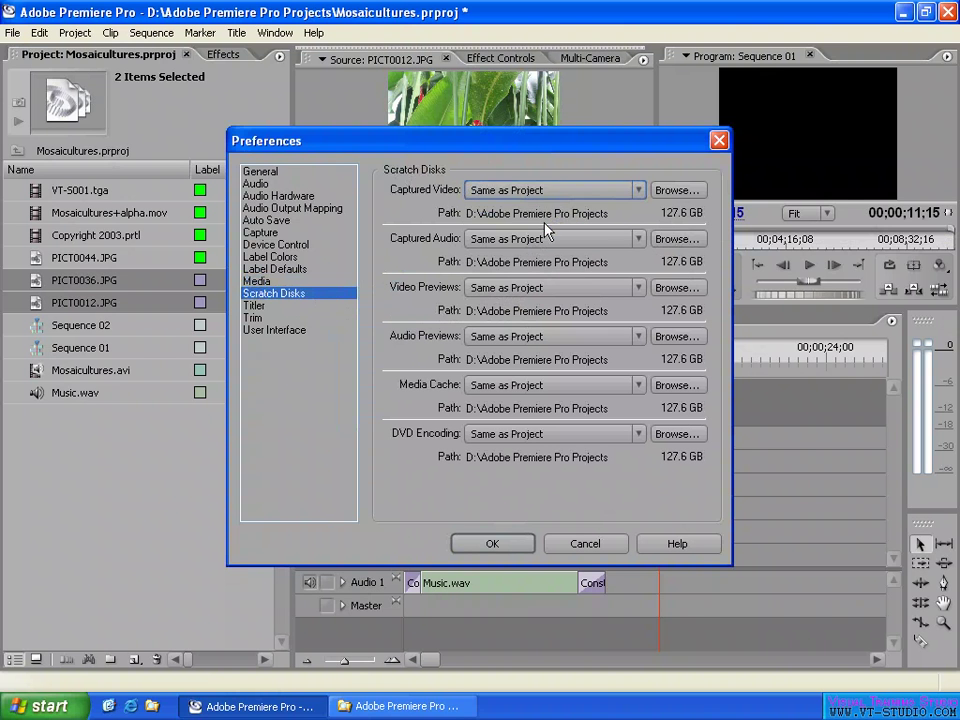
Switch to Windows Explorer and examine the Adobe Premiere Pro Projects folder that holds the Mosaicultures project, returning to Premiere Pro.
click(400, 705)
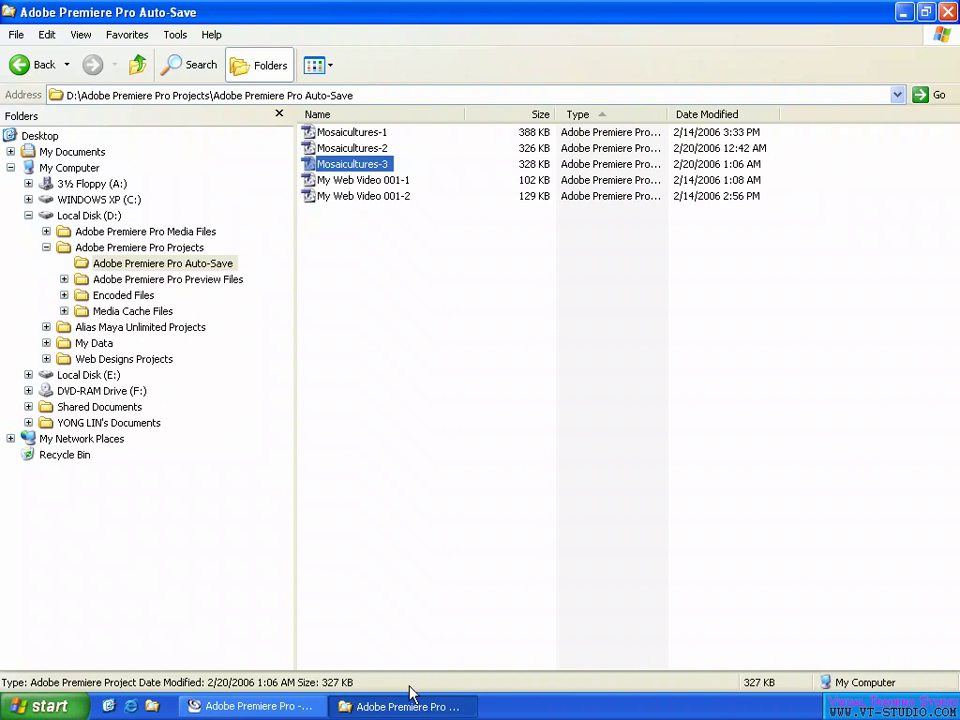
click(130, 248)
click(347, 196)
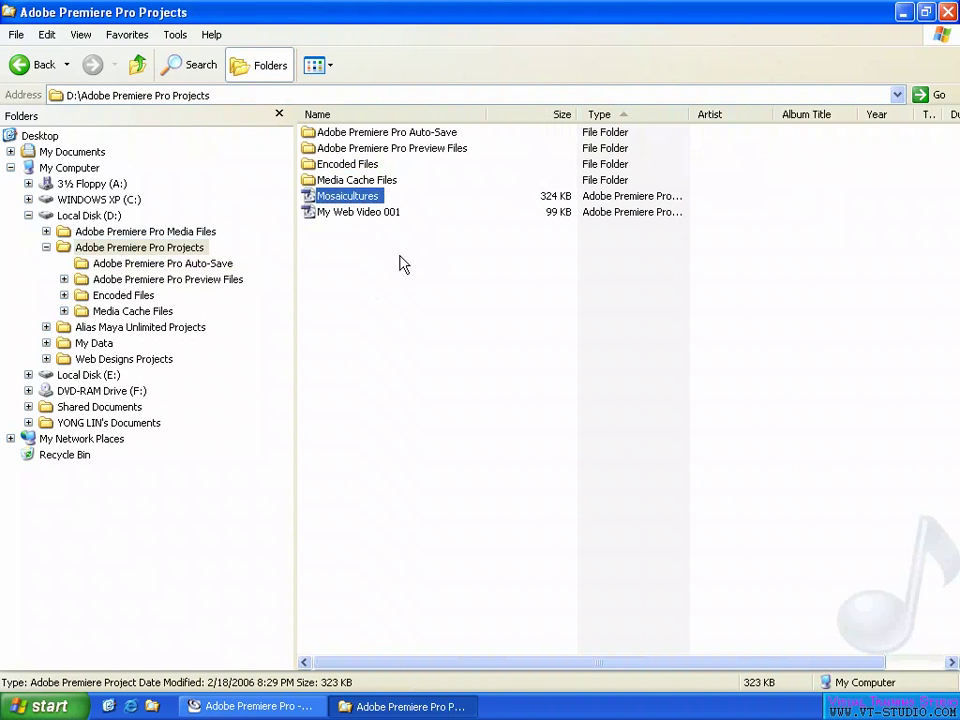
click(370, 355)
drag(368, 253, 420, 542)
drag(321, 247, 422, 581)
click(250, 706)
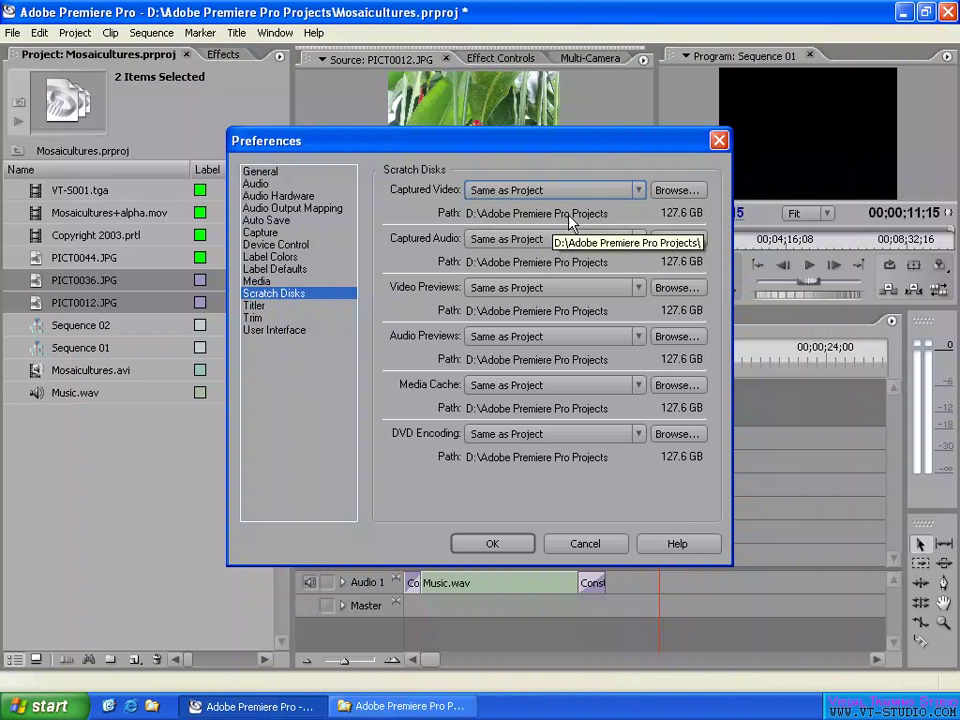
Set the Captured Video scratch disk to My Documents and examine the My Documents folder in Windows Explorer.
click(549, 192)
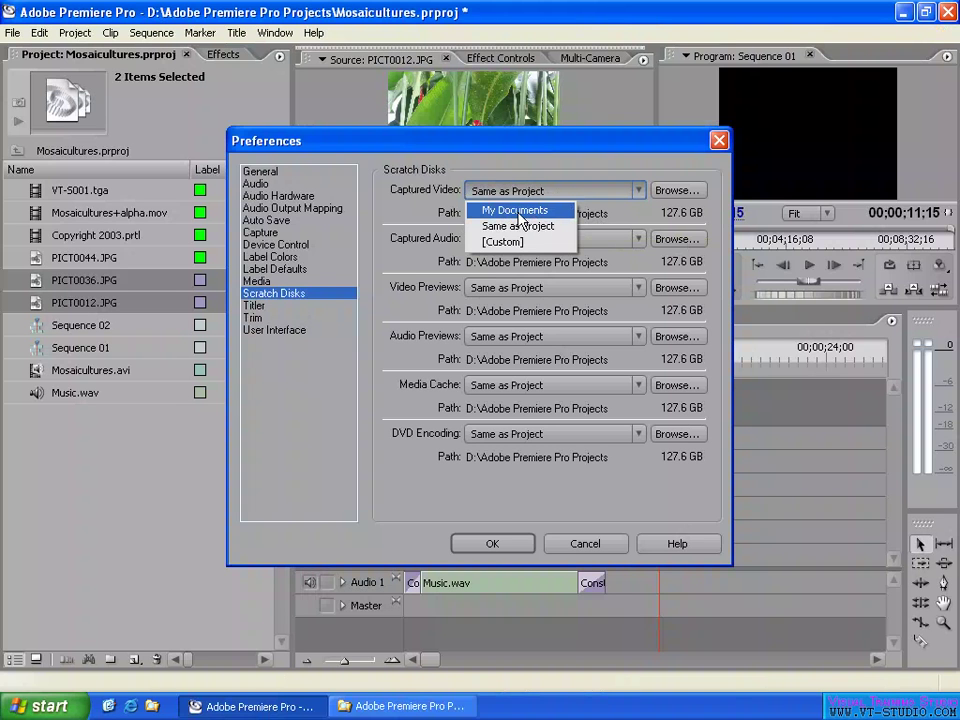
click(515, 212)
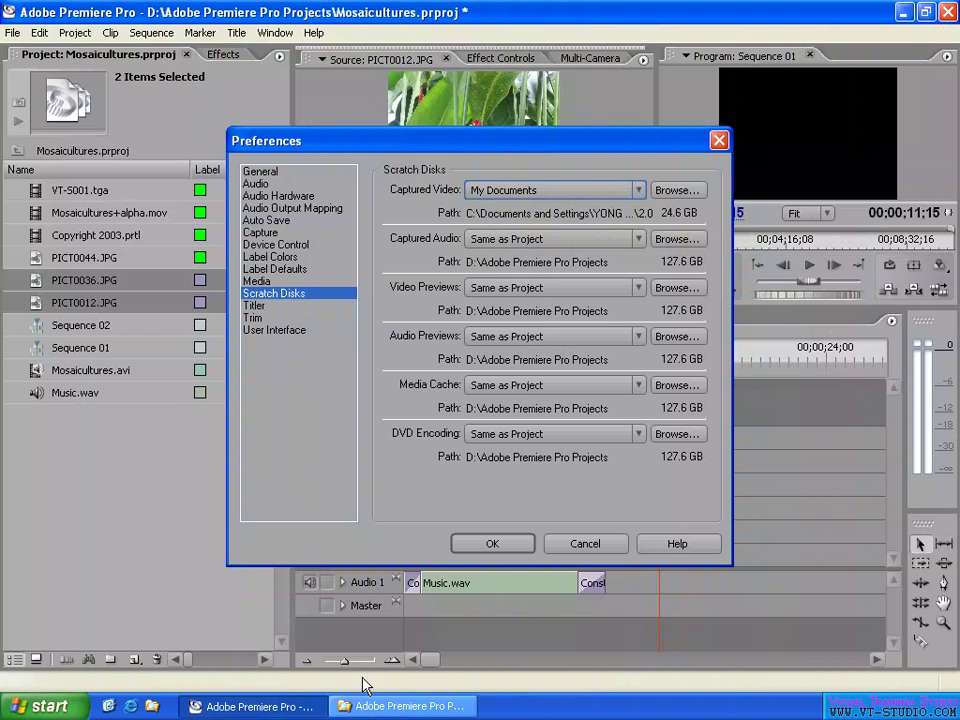
click(365, 706)
click(66, 153)
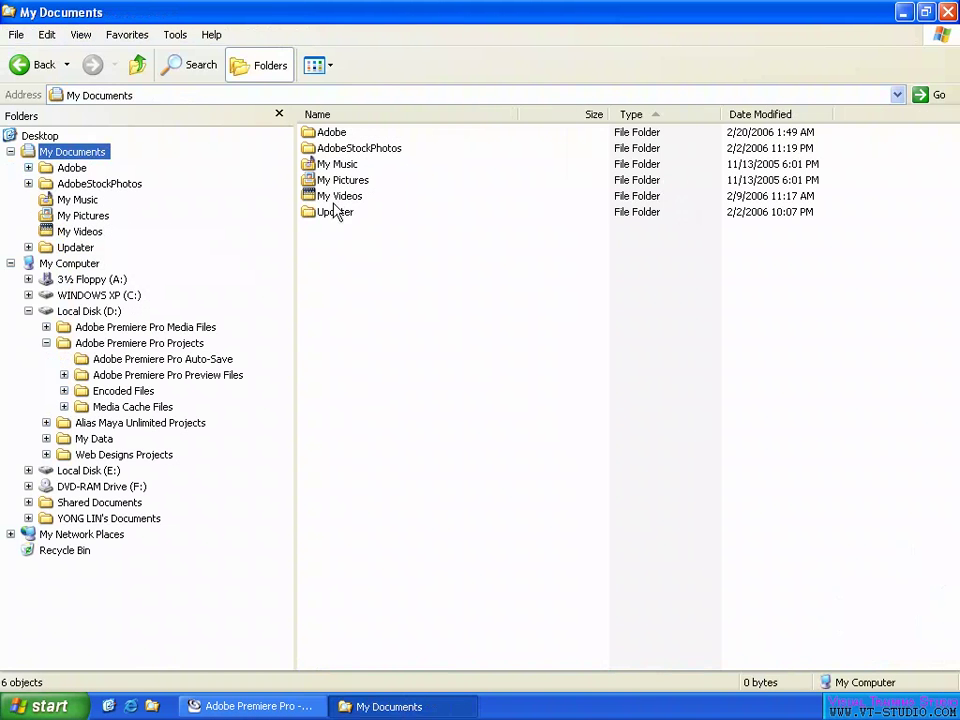
drag(365, 244, 485, 538)
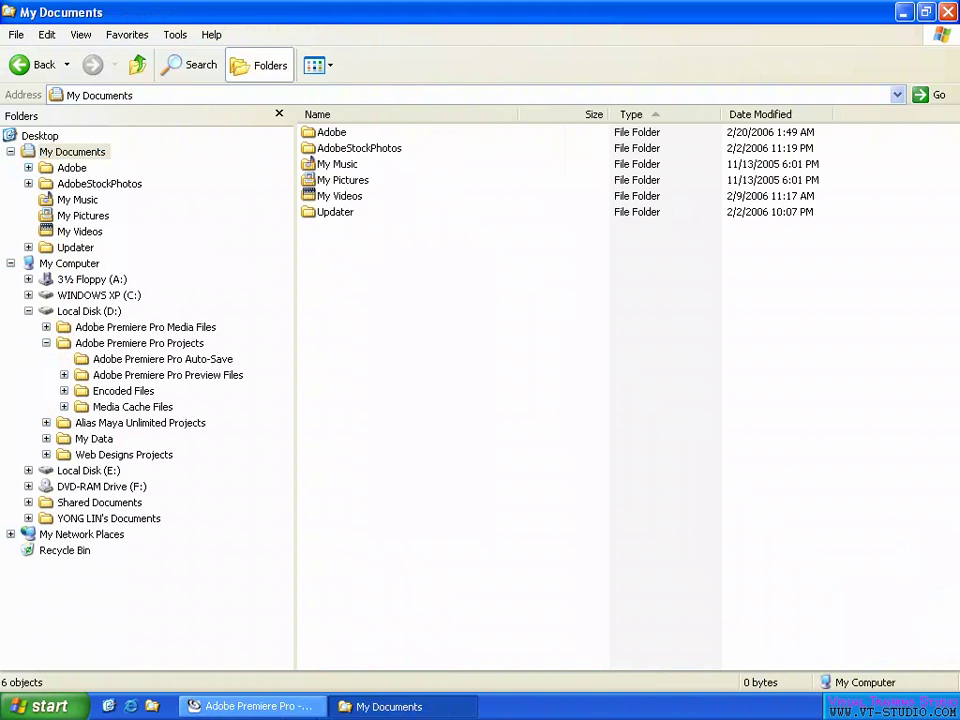
click(250, 706)
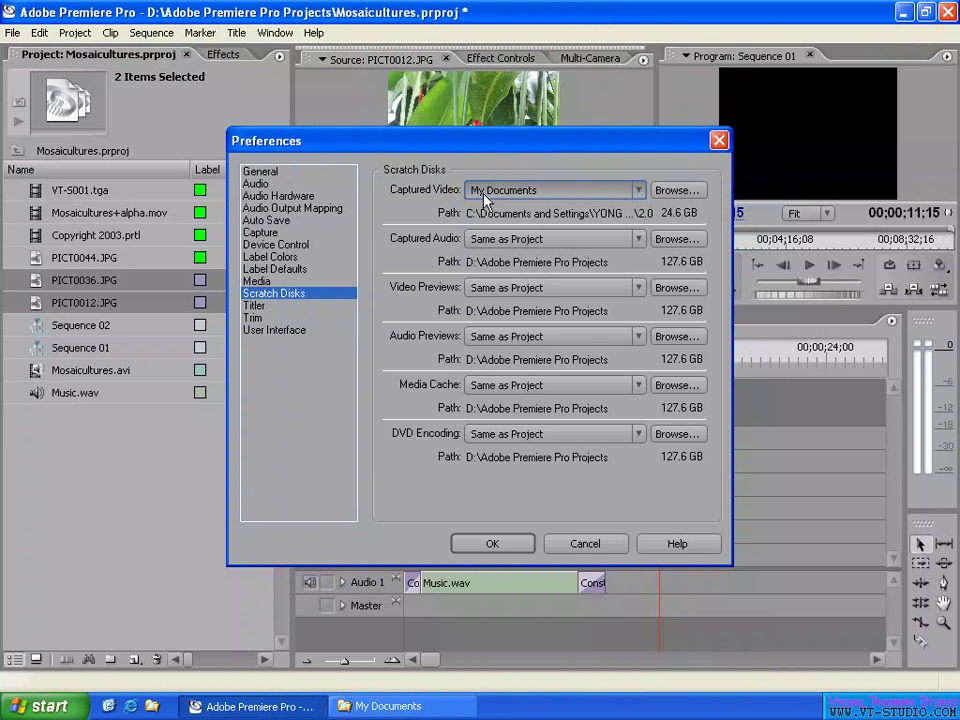
click(388, 706)
drag(323, 268, 436, 560)
click(255, 706)
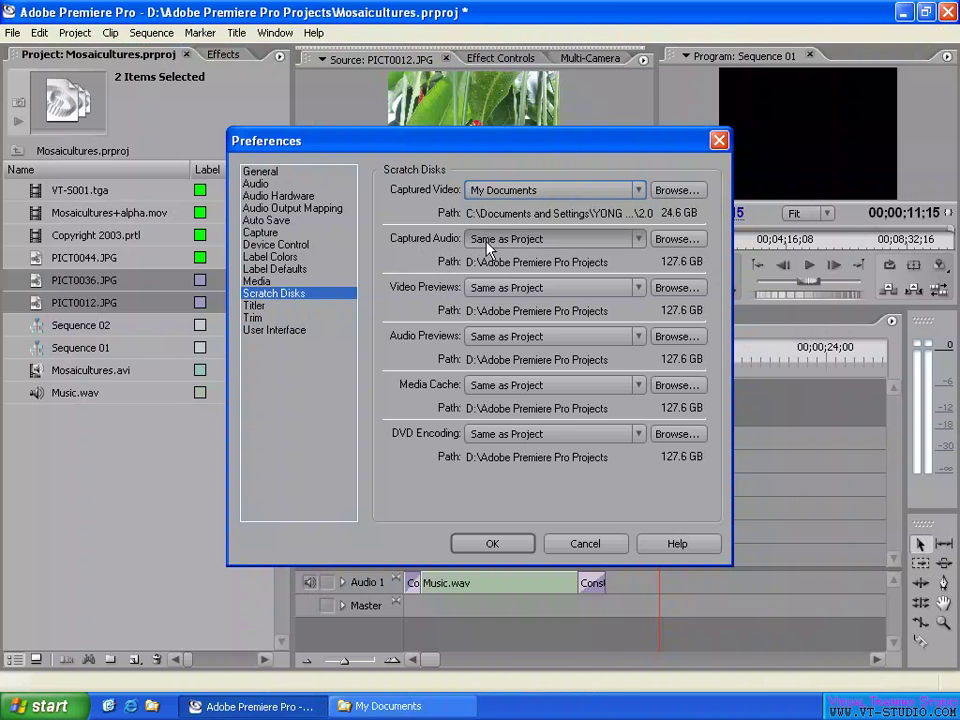
Switch the Captured Audio scratch disk between the Custom and My Documents options, ending on My Documents.
click(549, 244)
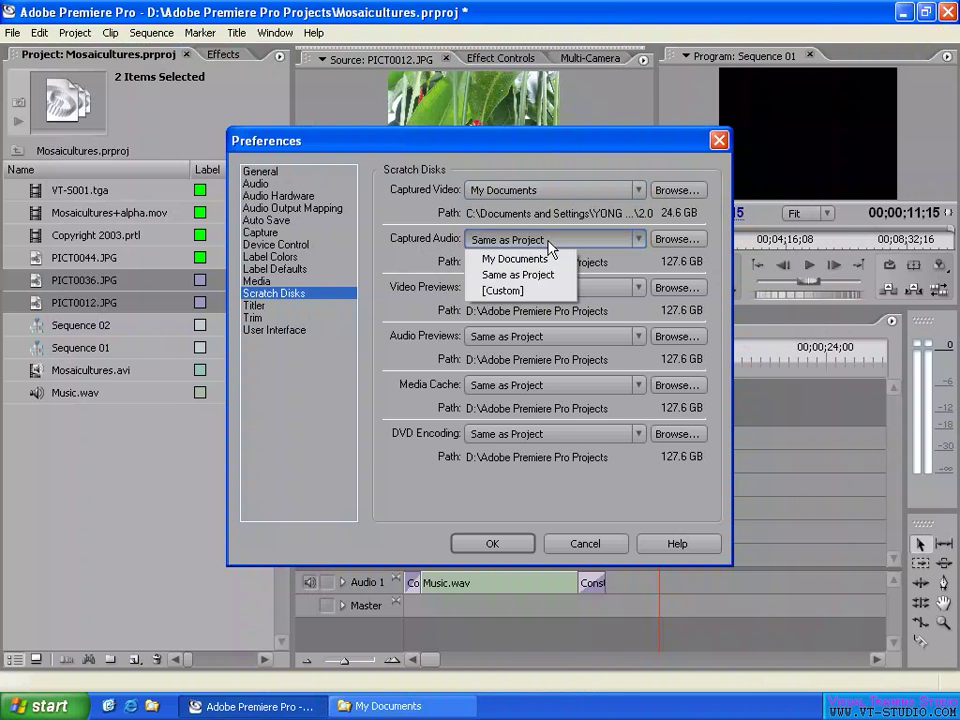
click(508, 292)
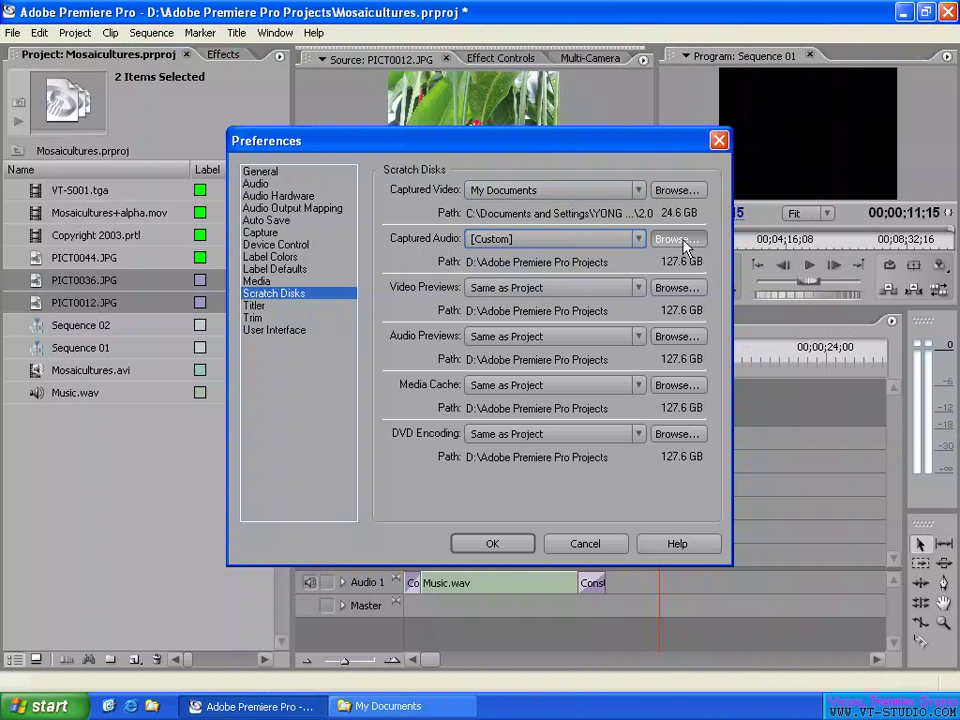
click(613, 241)
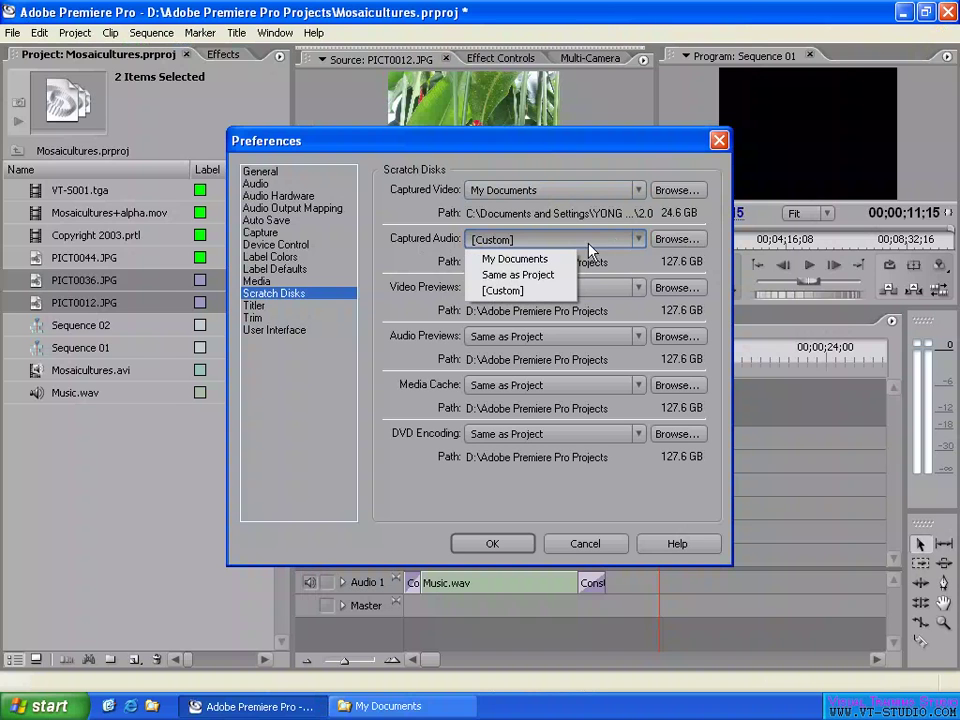
click(525, 261)
click(676, 242)
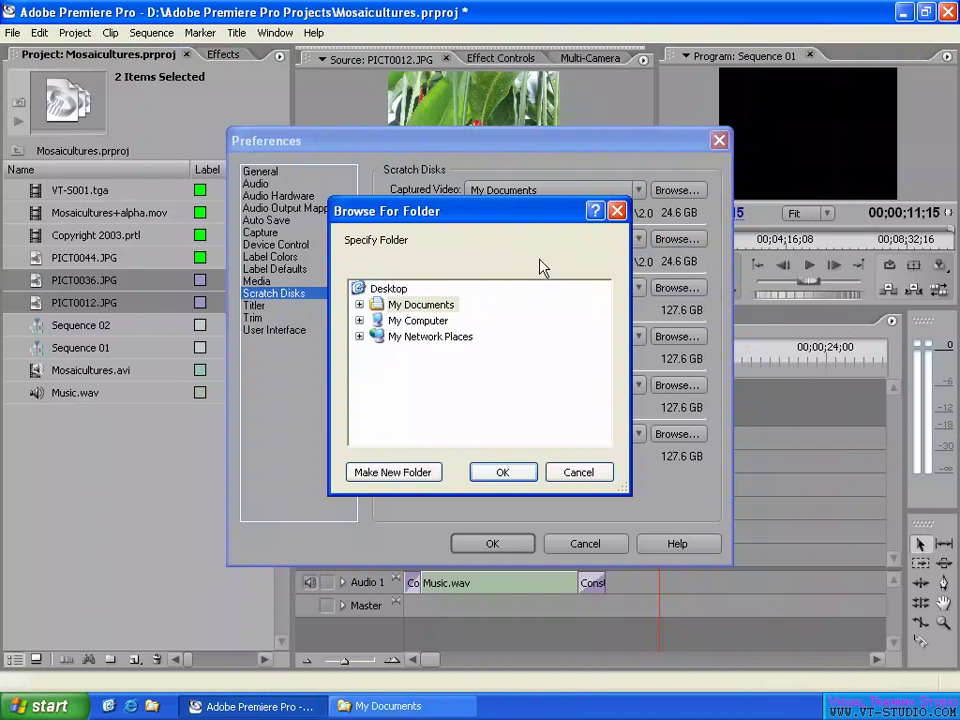
drag(534, 219, 327, 251)
click(378, 505)
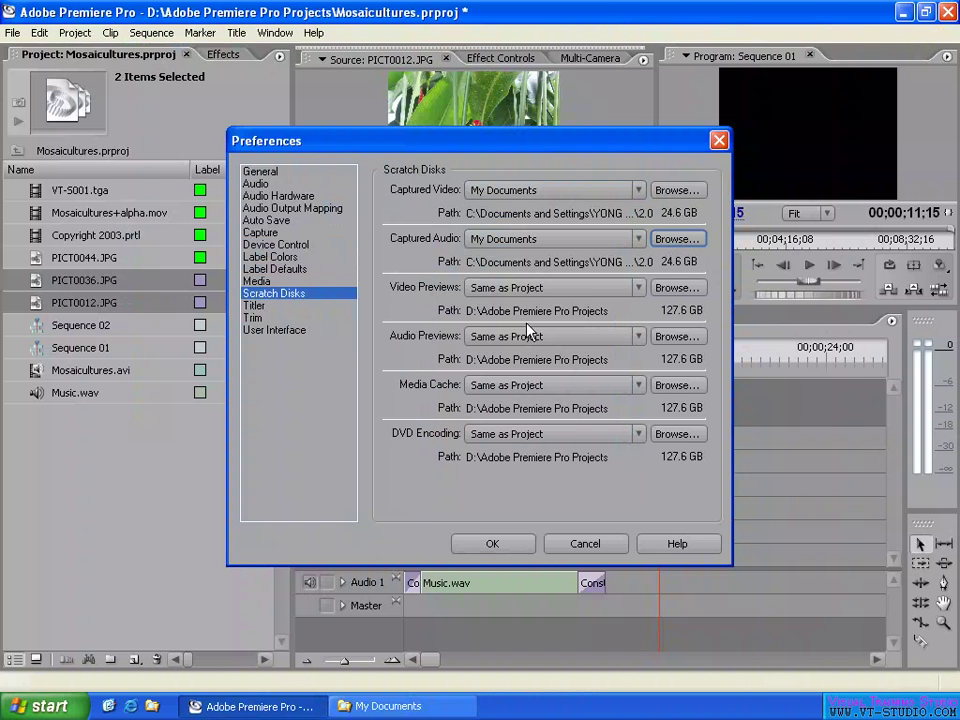
click(540, 242)
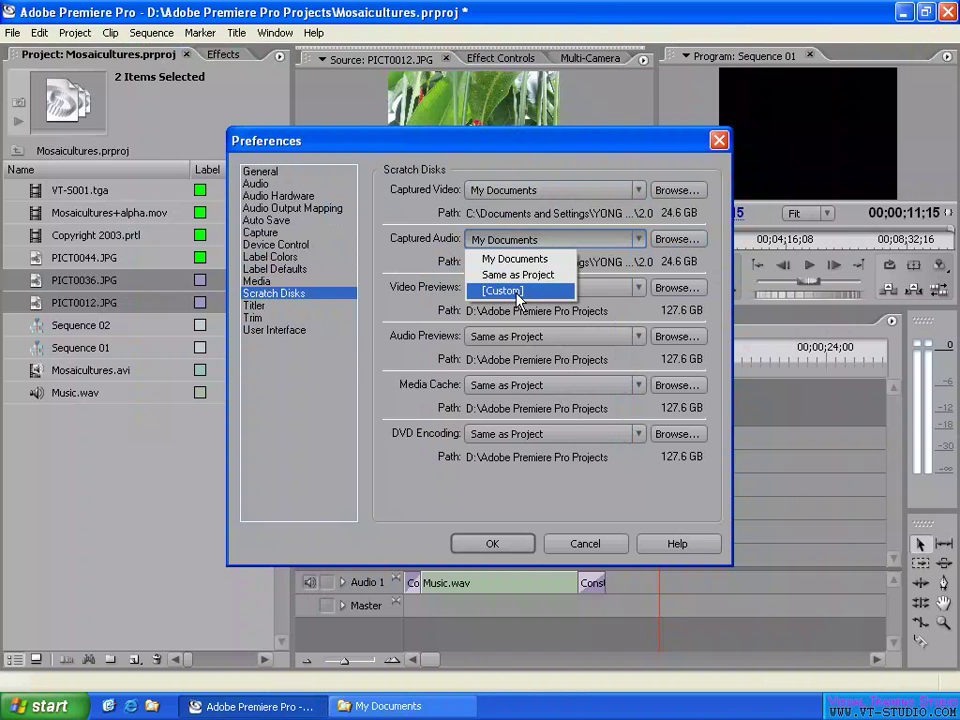
click(521, 295)
click(570, 245)
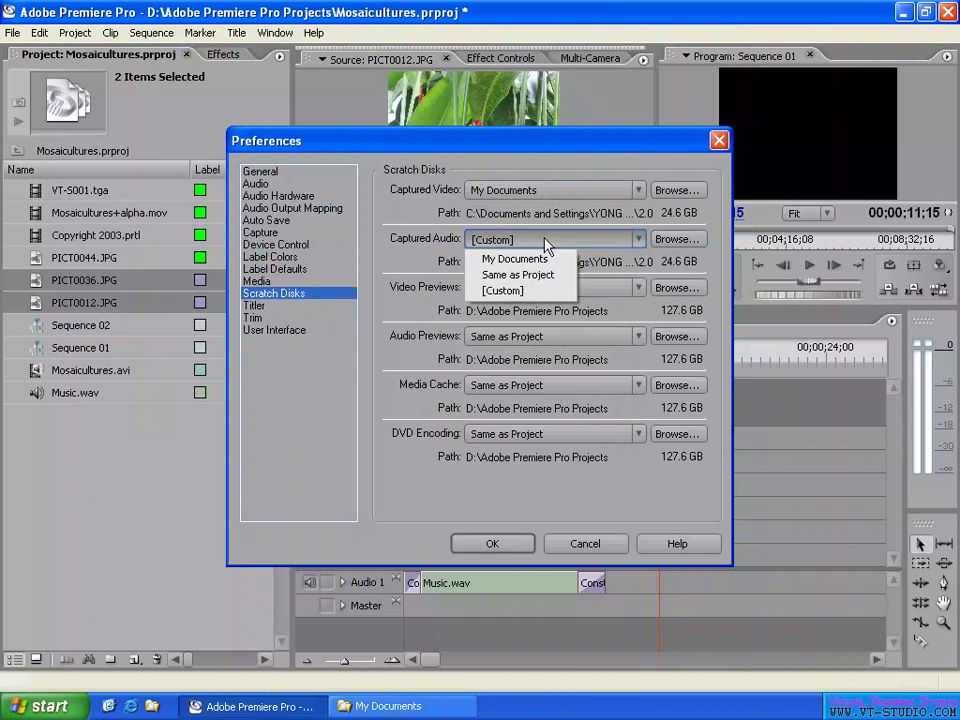
click(530, 258)
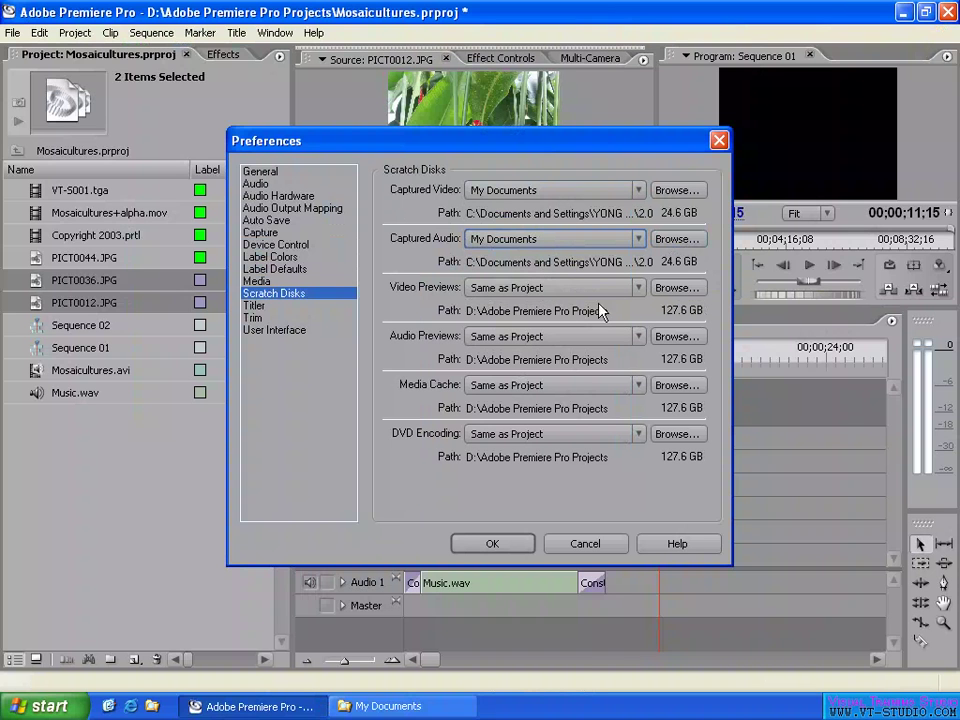
Set the Captured Audio scratch disk to the Adobe Premiere Pro Media Files folder on Local Disk (D:).
click(662, 240)
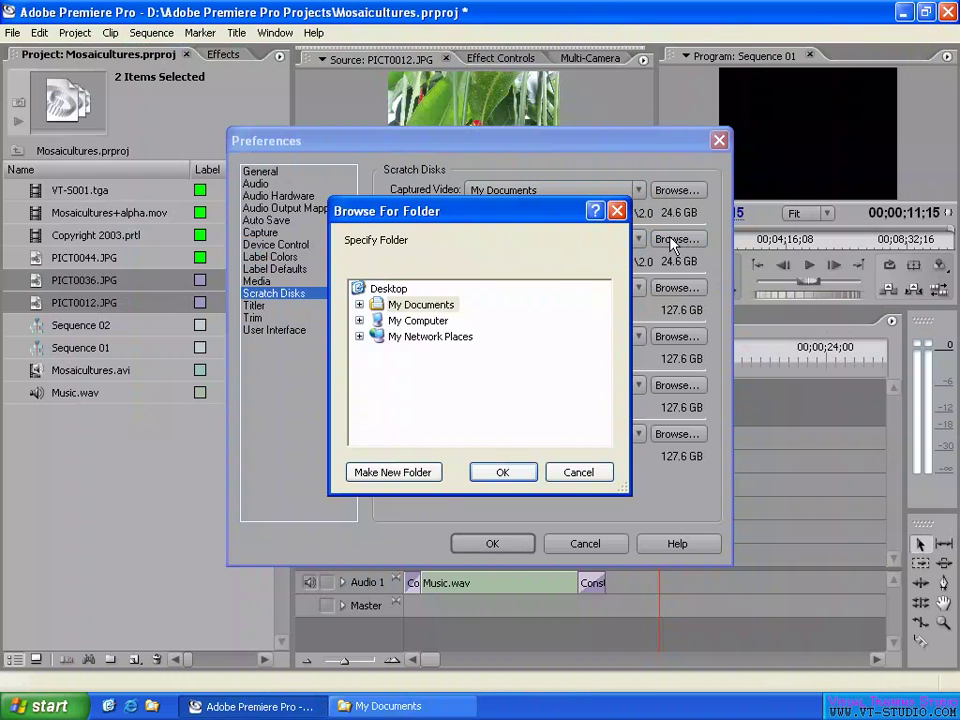
double_click(410, 321)
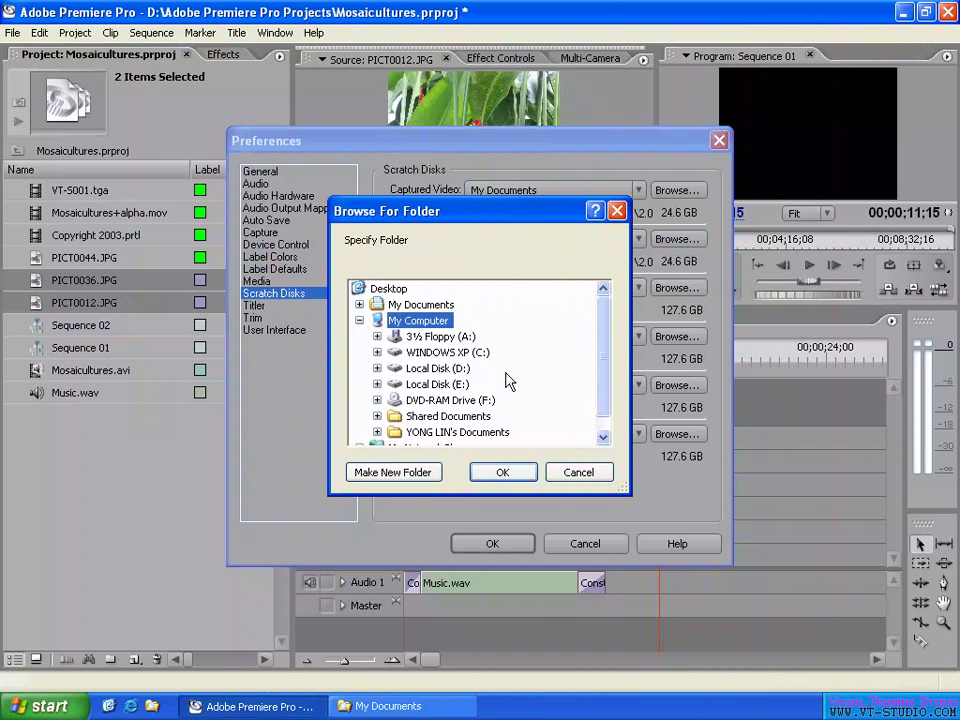
double_click(437, 385)
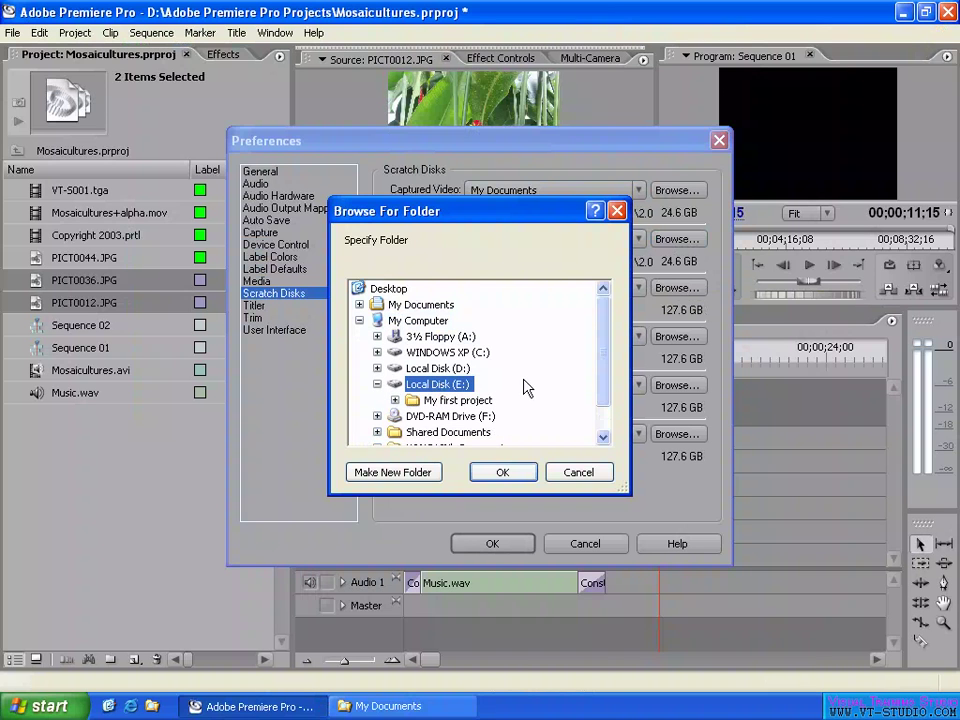
scroll(528, 388, down, 1)
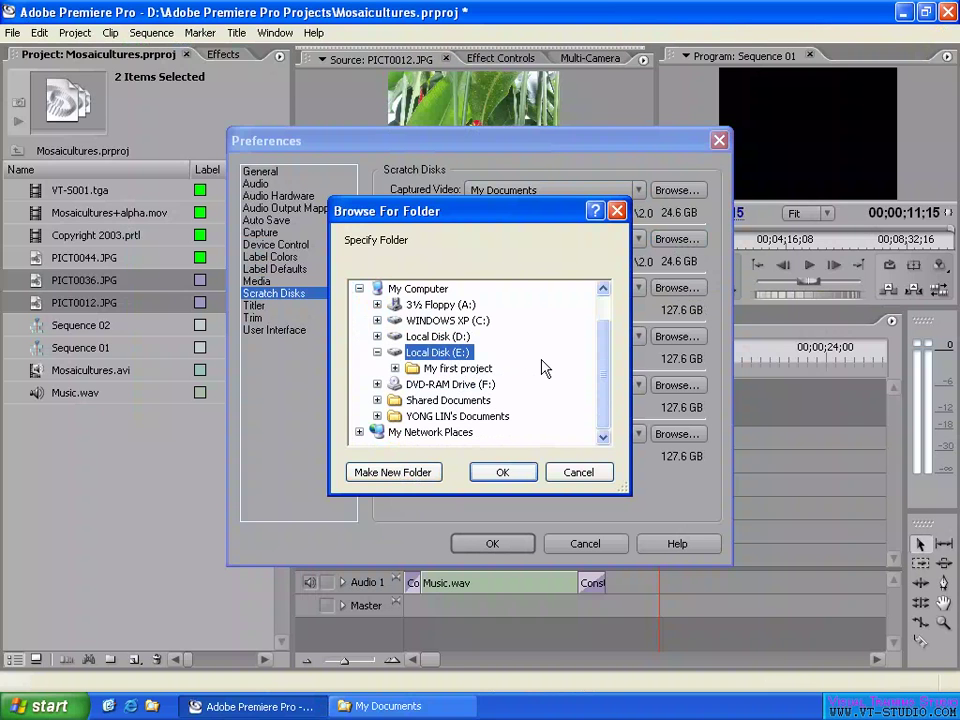
drag(553, 221, 412, 305)
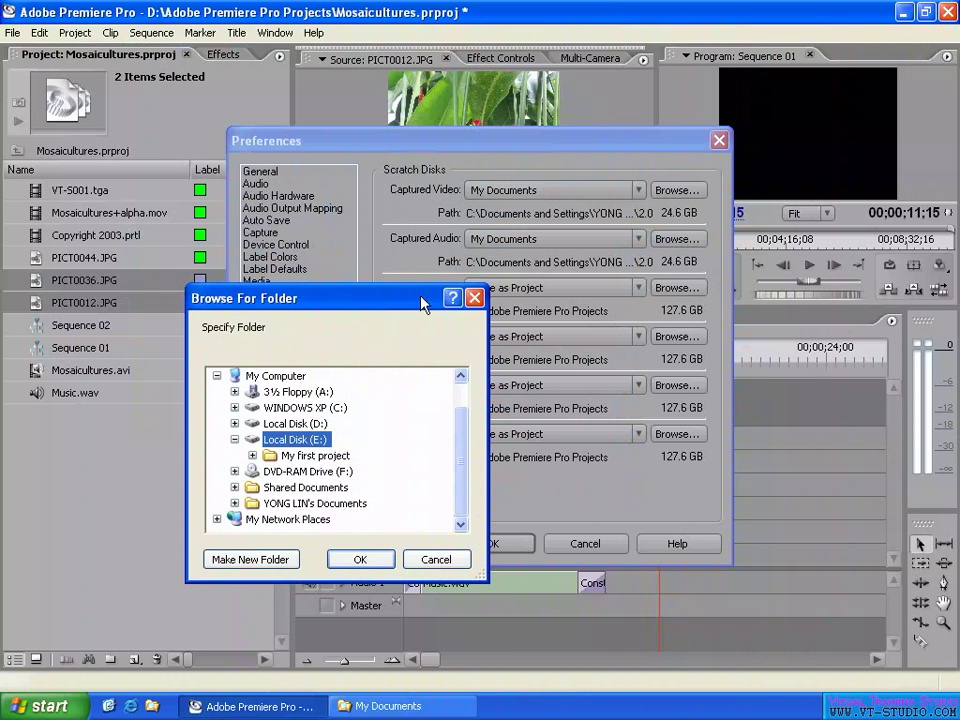
click(296, 423)
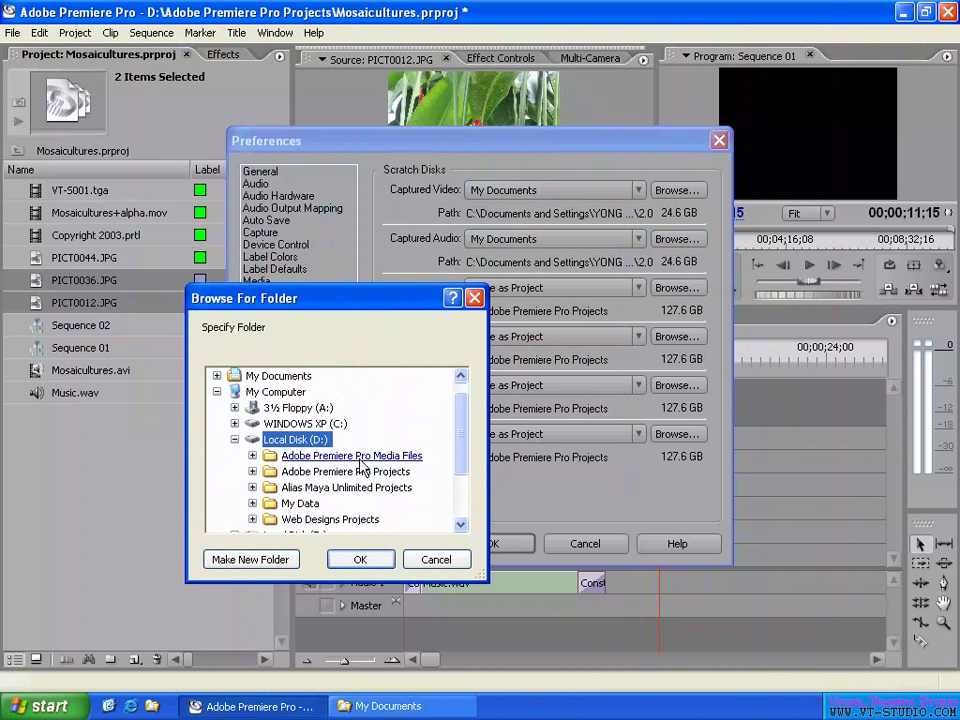
double_click(295, 456)
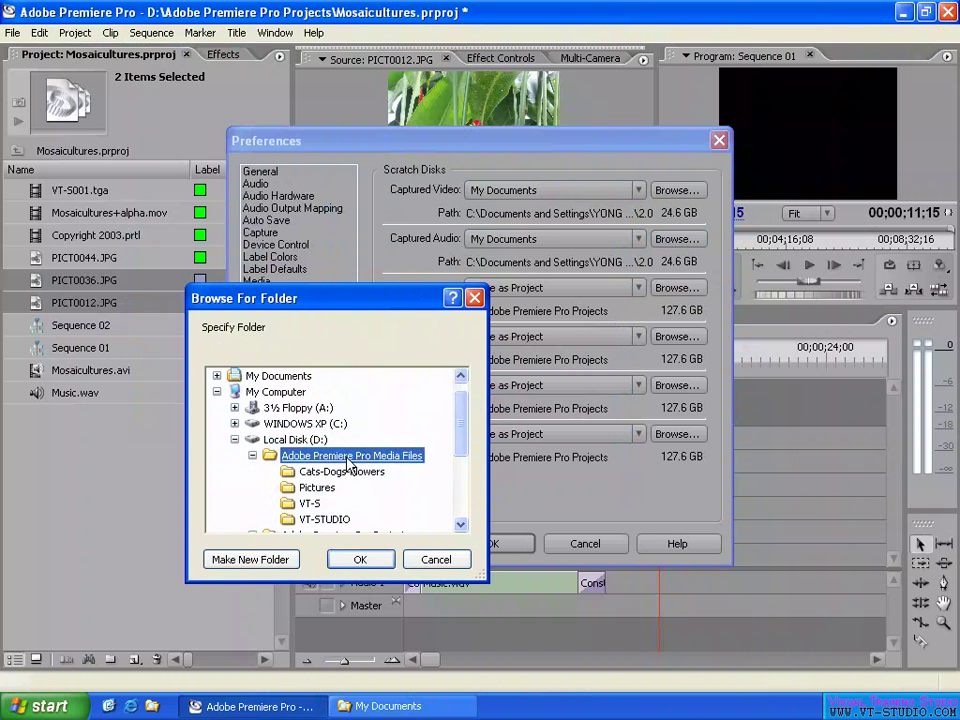
click(360, 562)
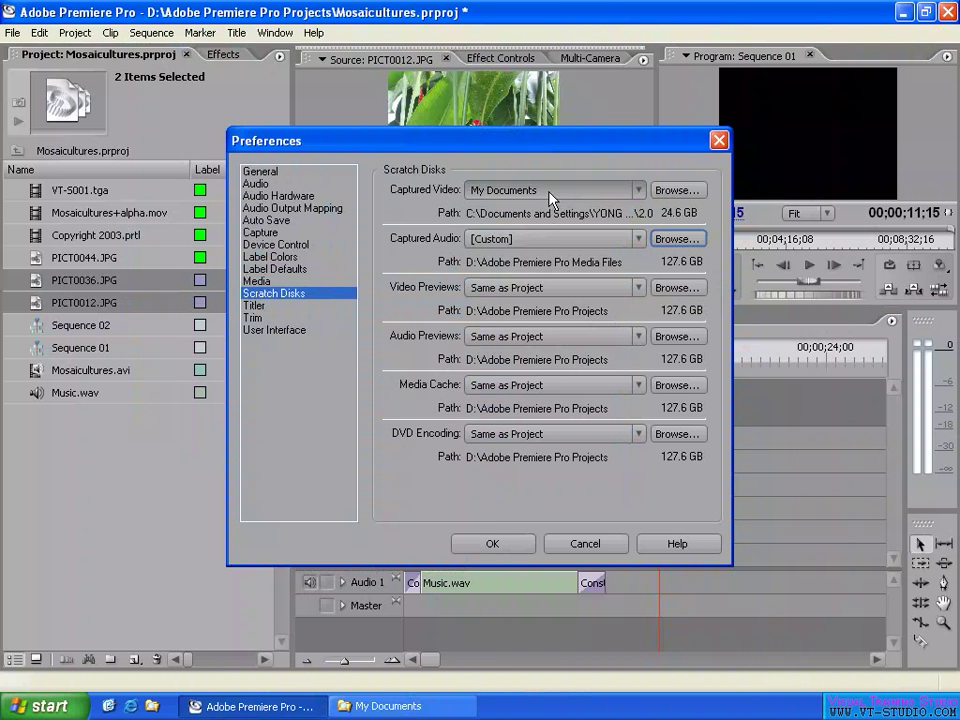
Set the Captured Video scratch disk to the D:\Adobe Premiere Pro Media Files folder.
click(677, 190)
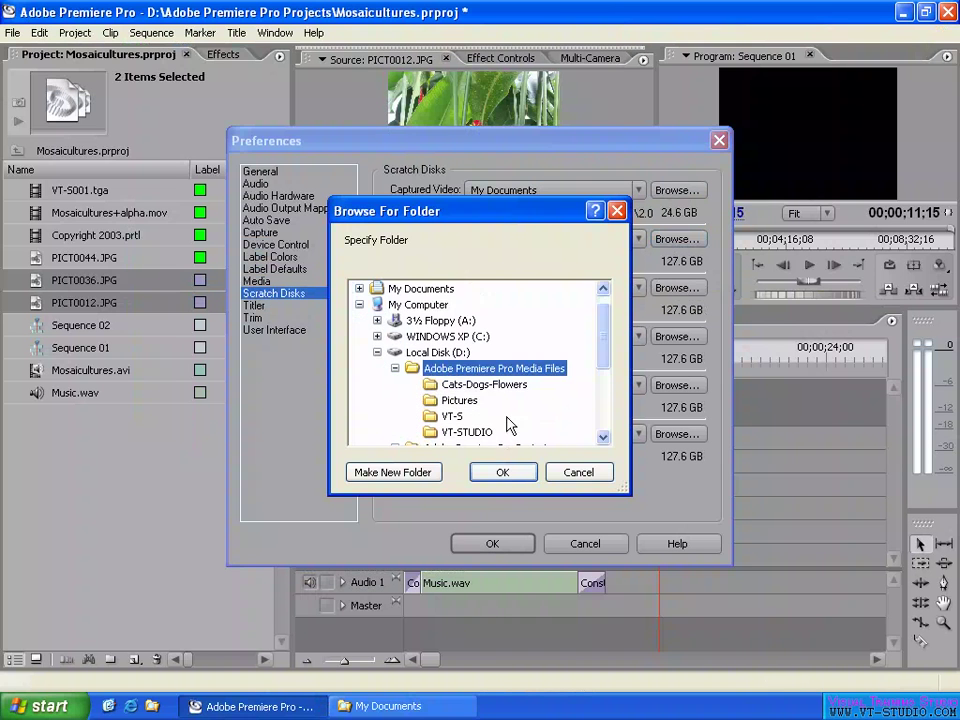
click(503, 473)
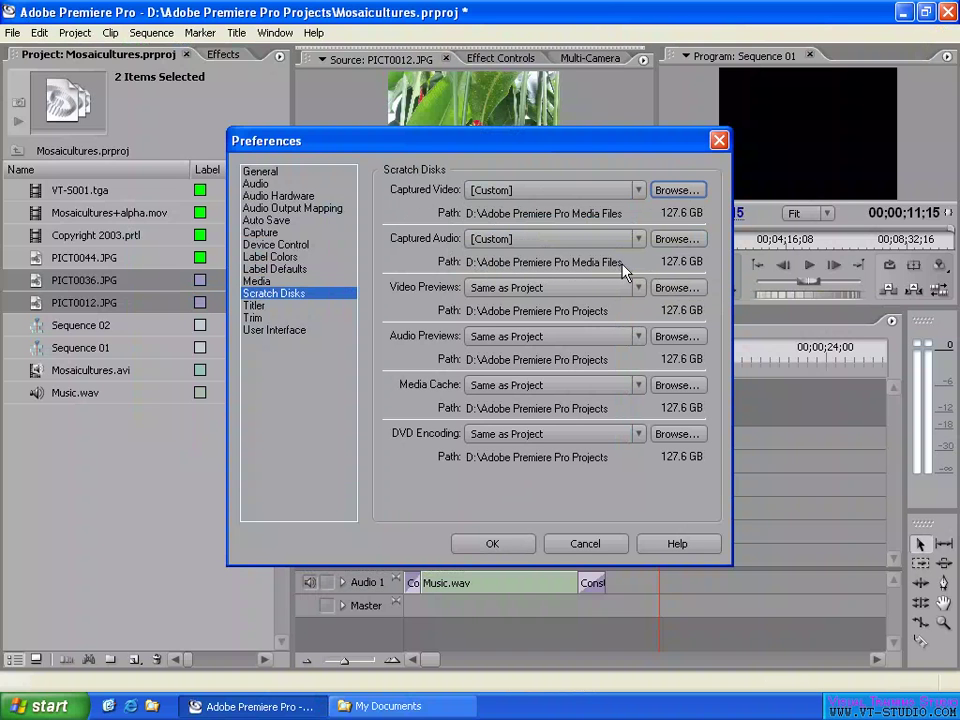
Switch to Windows Explorer and examine the rendered files in the Mosaicultures.PRV folder inside Adobe Premiere Pro Preview Files.
click(478, 700)
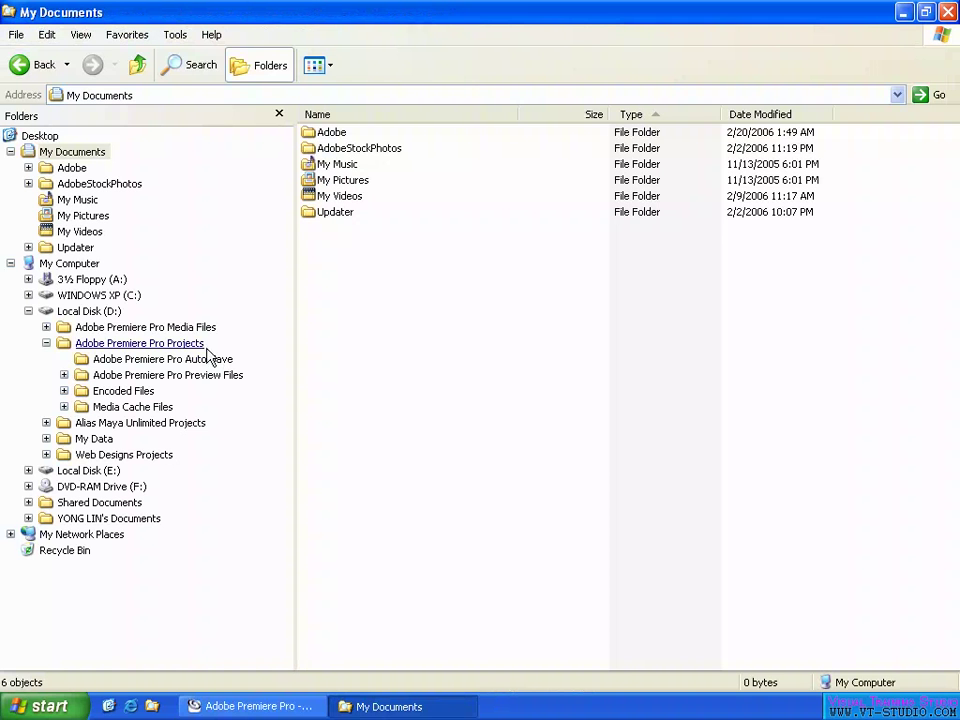
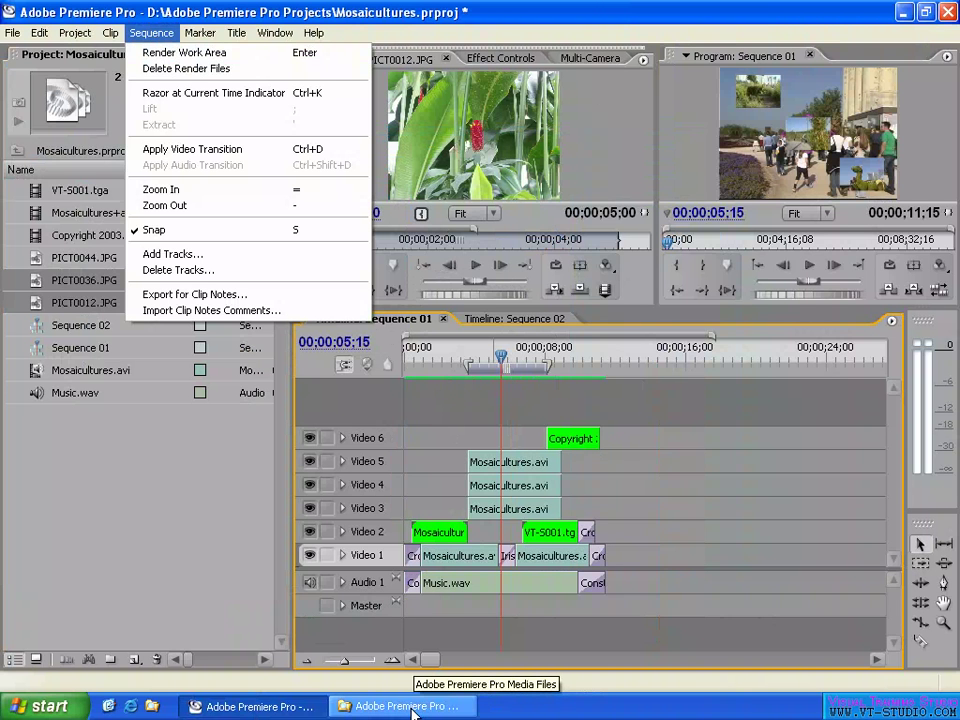
click(413, 707)
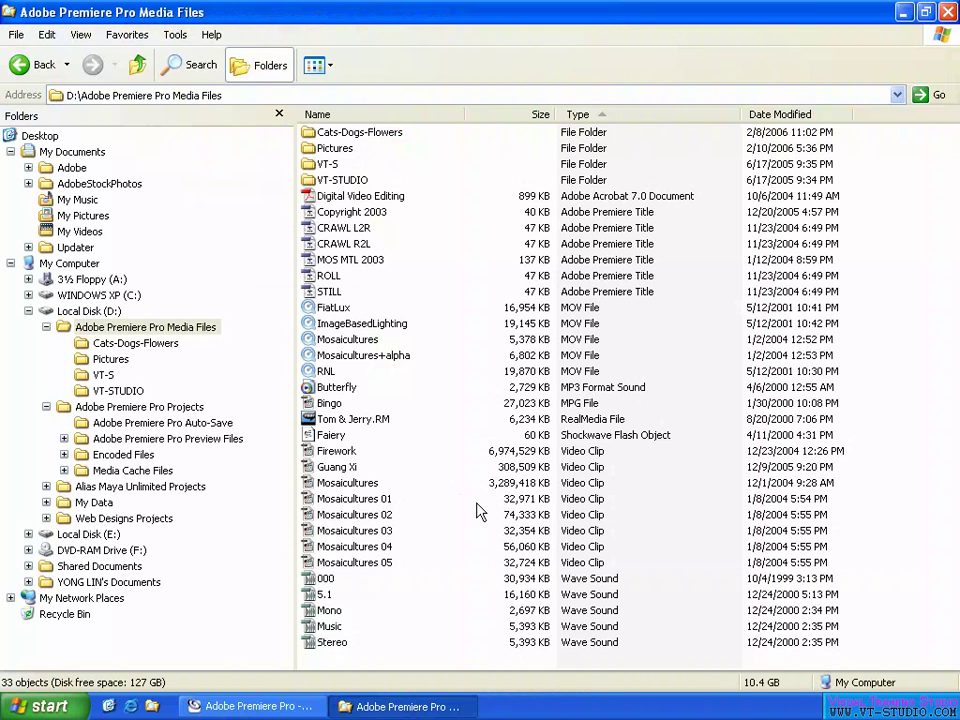
click(46, 327)
click(139, 343)
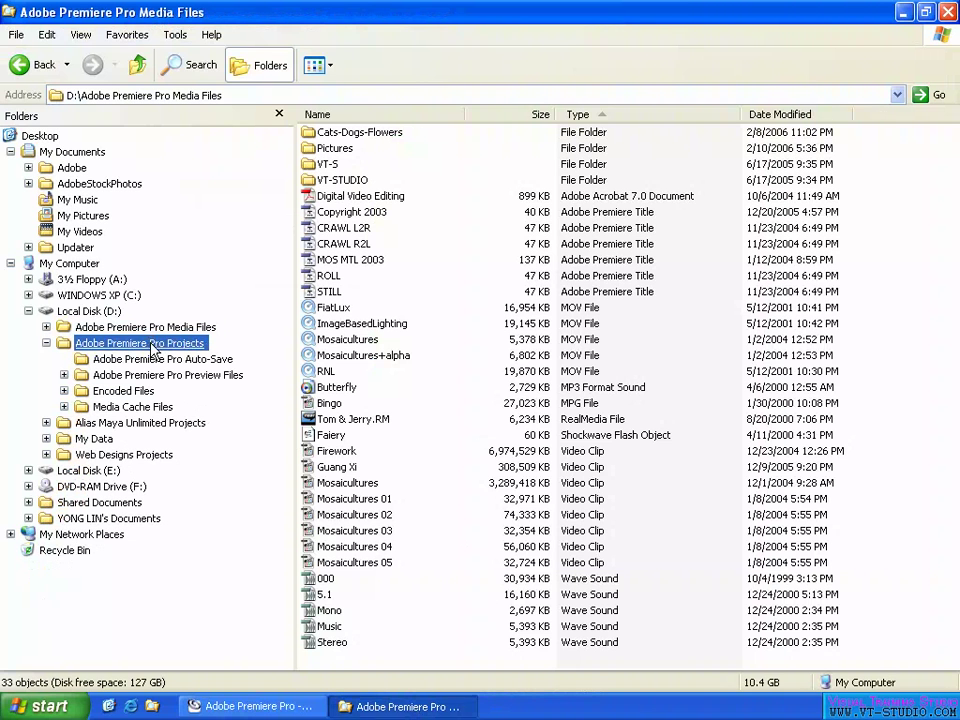
click(172, 380)
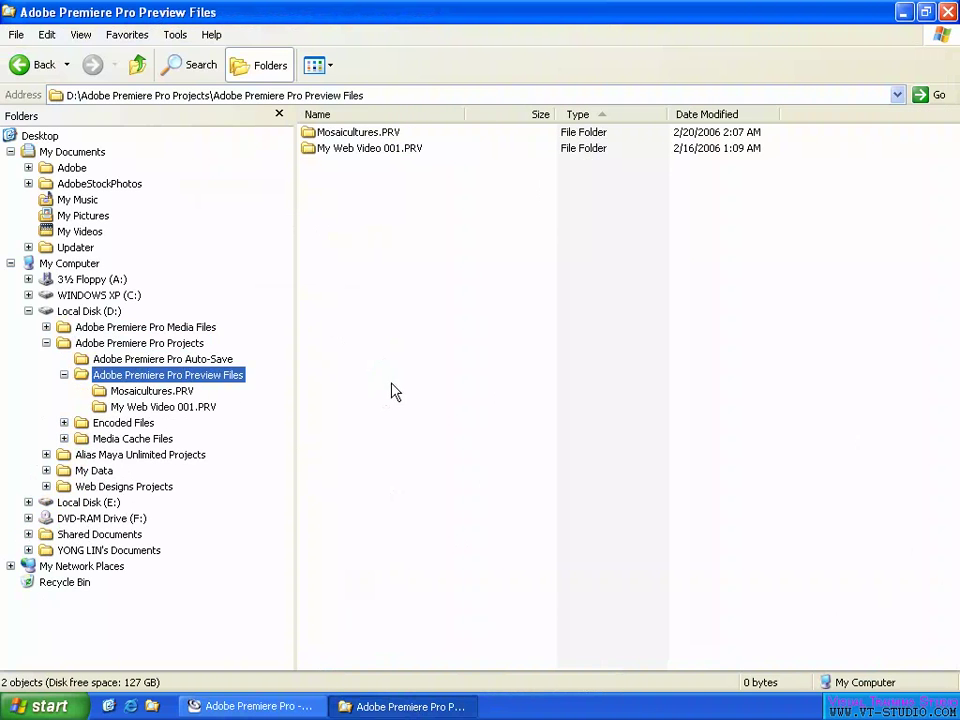
click(150, 392)
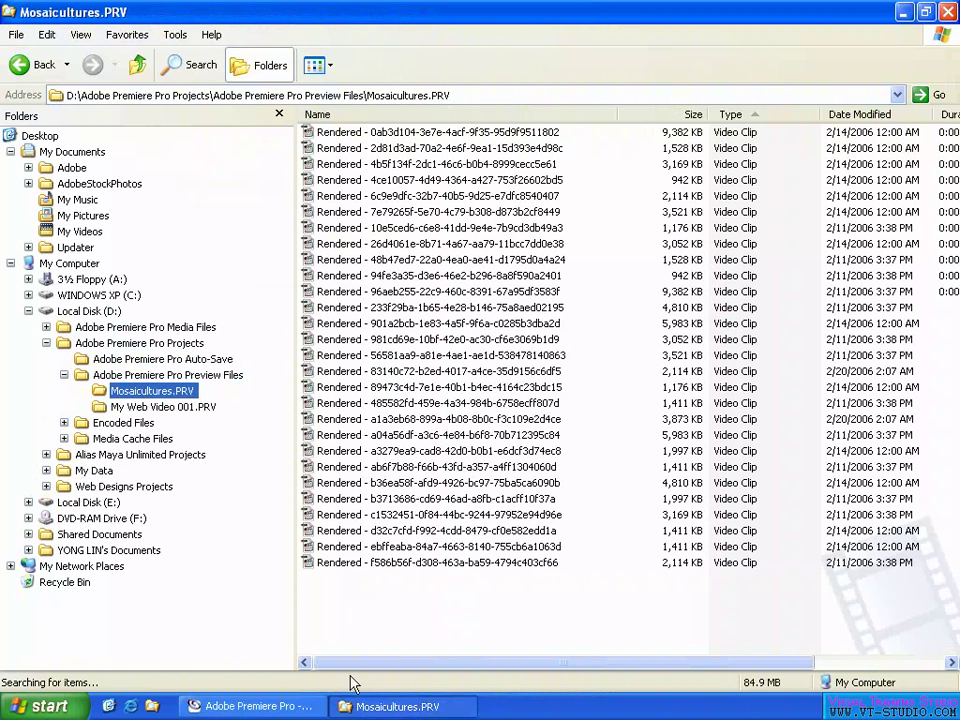
Switch back to Adobe Premiere Pro and open the Scratch Disks preferences.
click(312, 704)
click(39, 32)
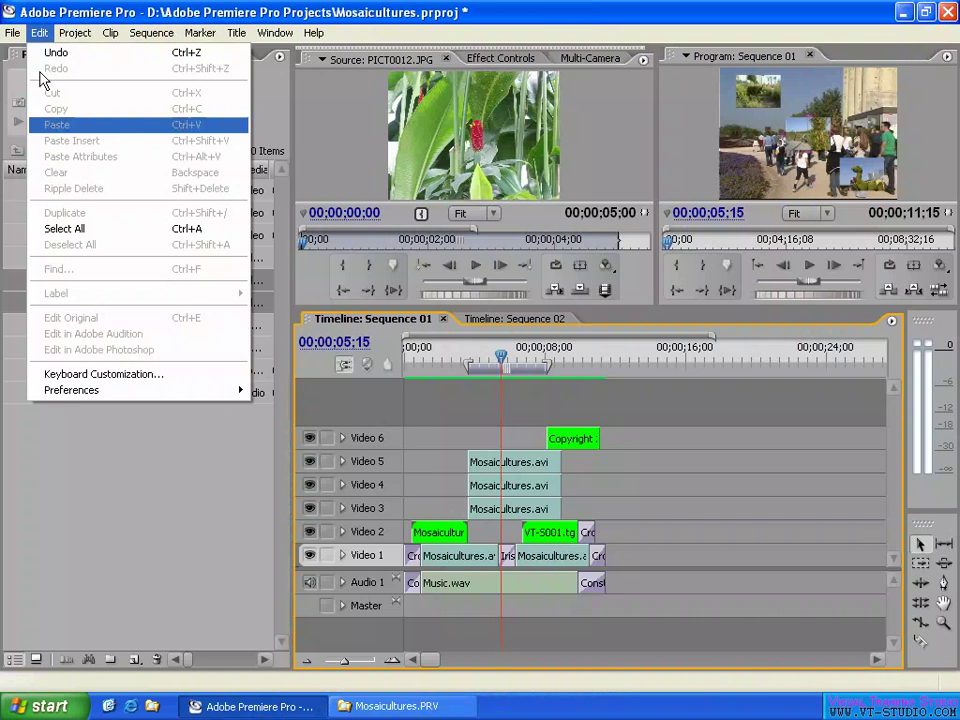
mouse_move(150, 390)
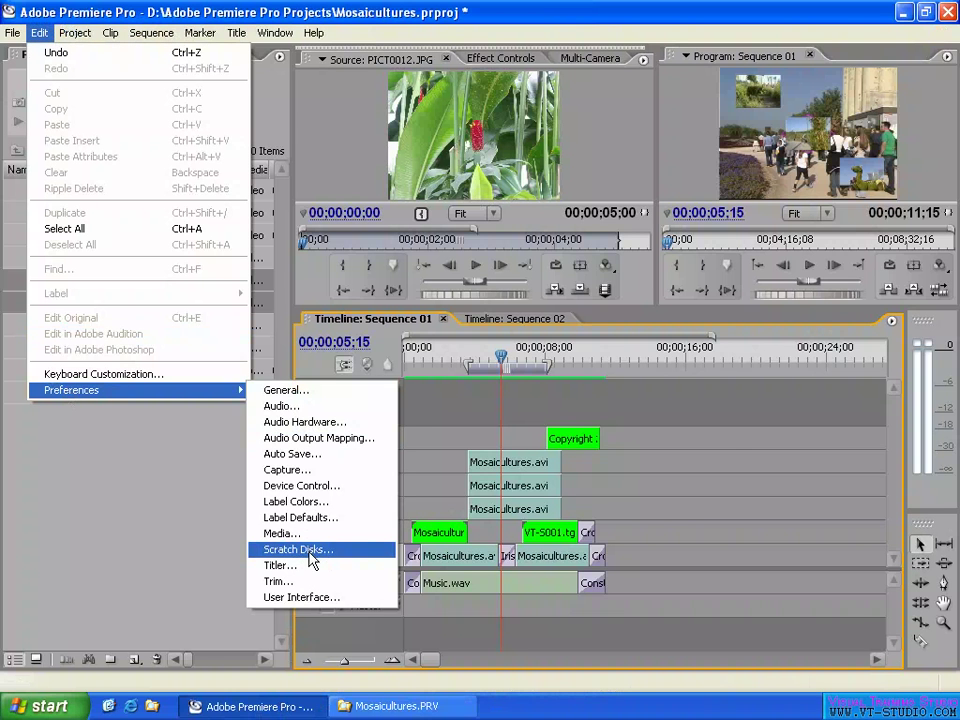
click(274, 551)
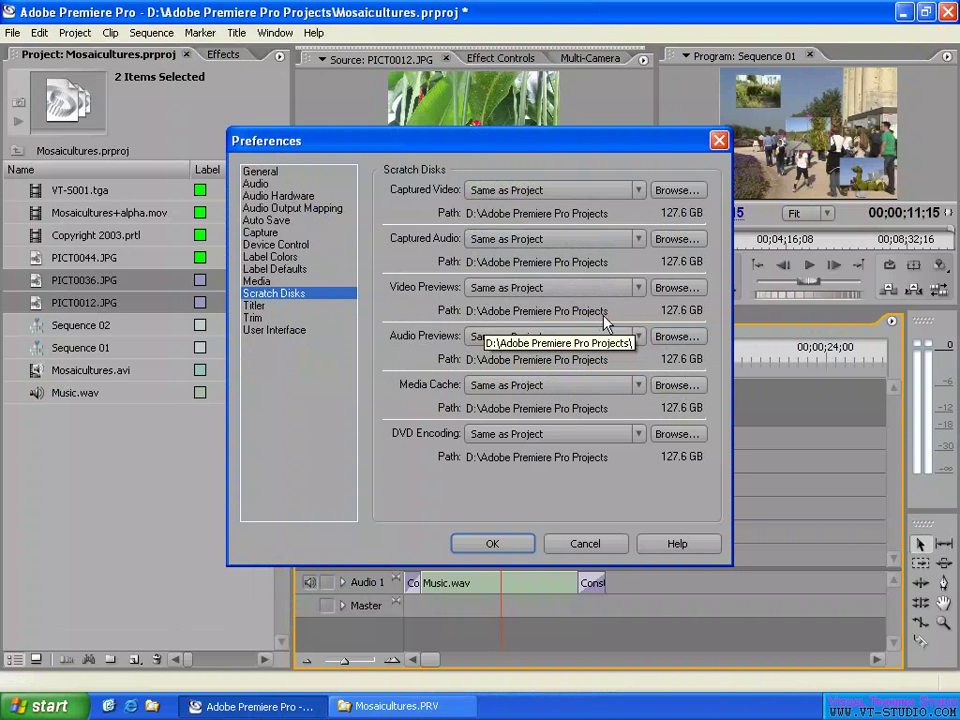
Switch to Windows Explorer and examine the contents of D:\Adobe Premiere Pro Projects, collapsing its subfolders in the folder tree.
click(405, 706)
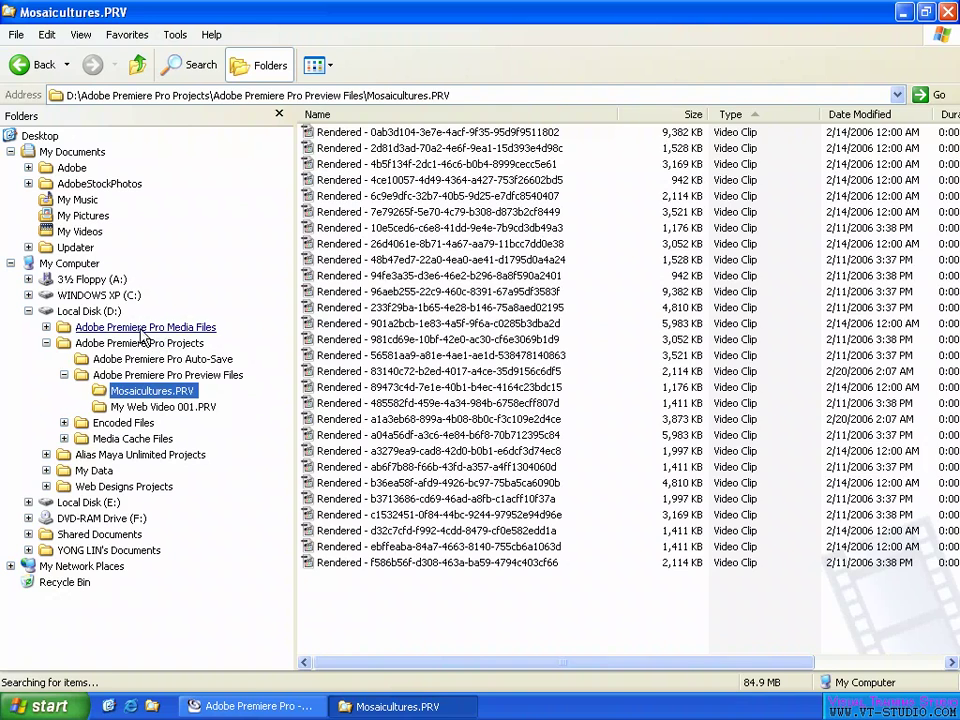
click(140, 343)
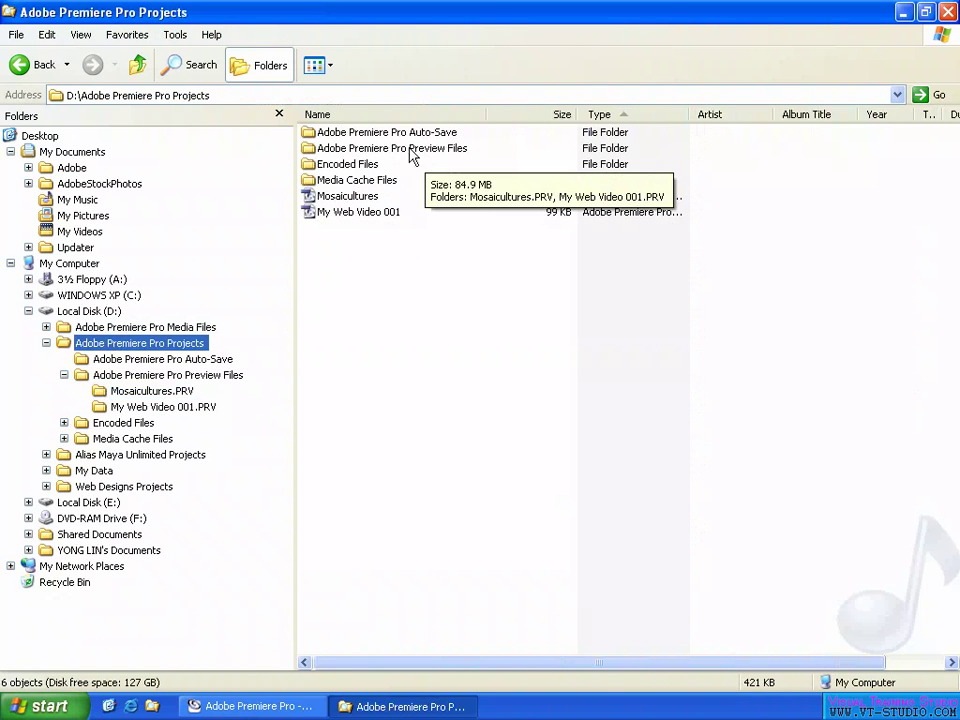
click(46, 343)
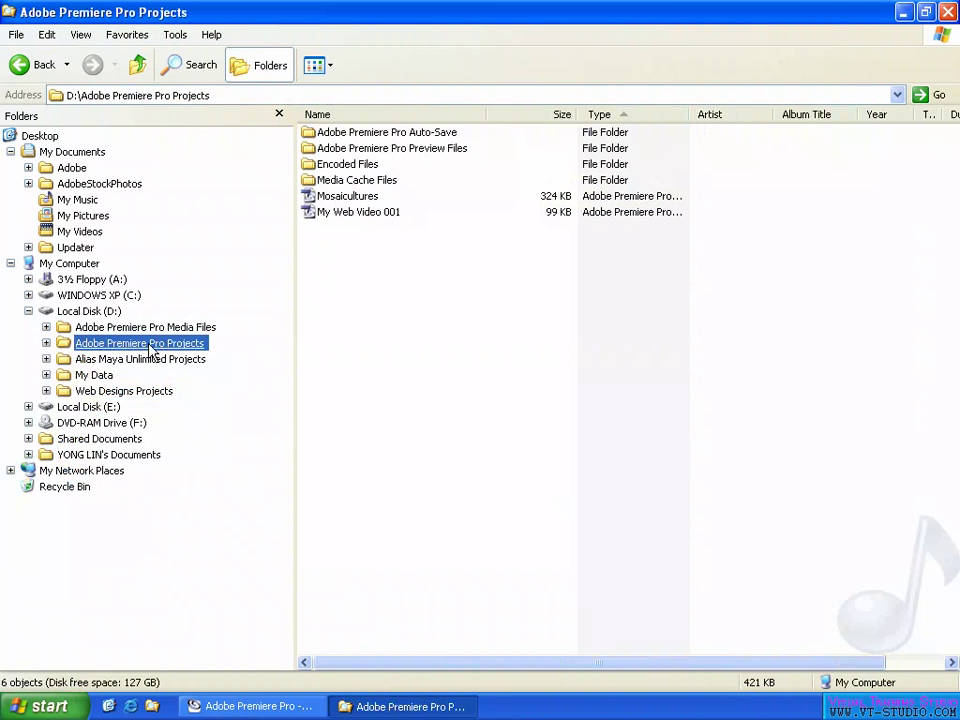
click(344, 200)
click(370, 256)
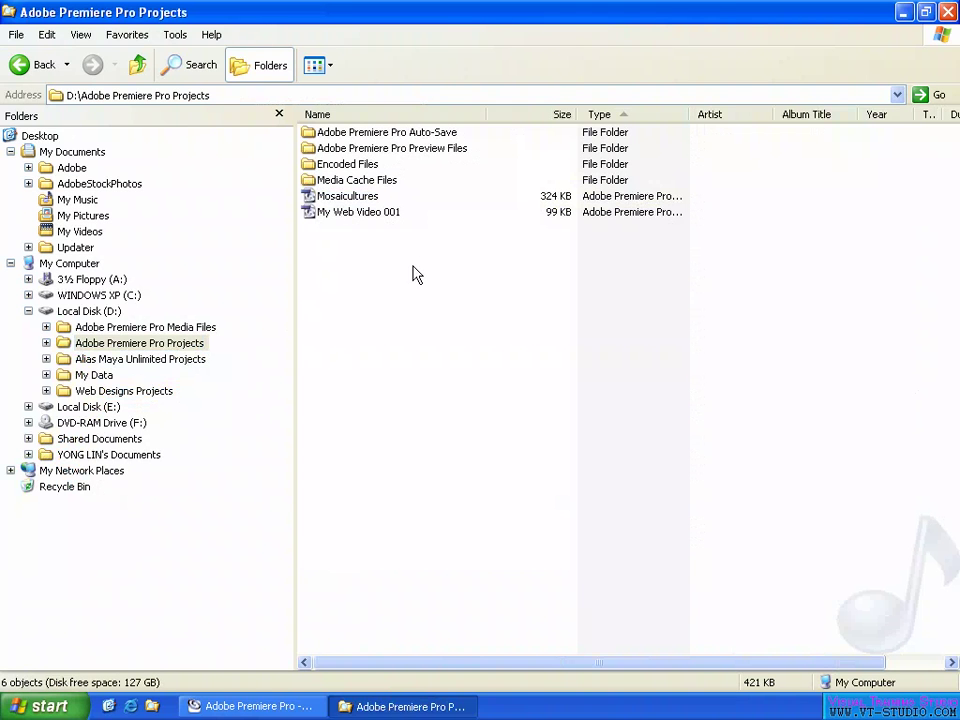
Open the Adobe Premiere Pro Preview Files folder and examine the preview clips in its Mosaicultures.PRV subfolder.
mouse_move(403, 157)
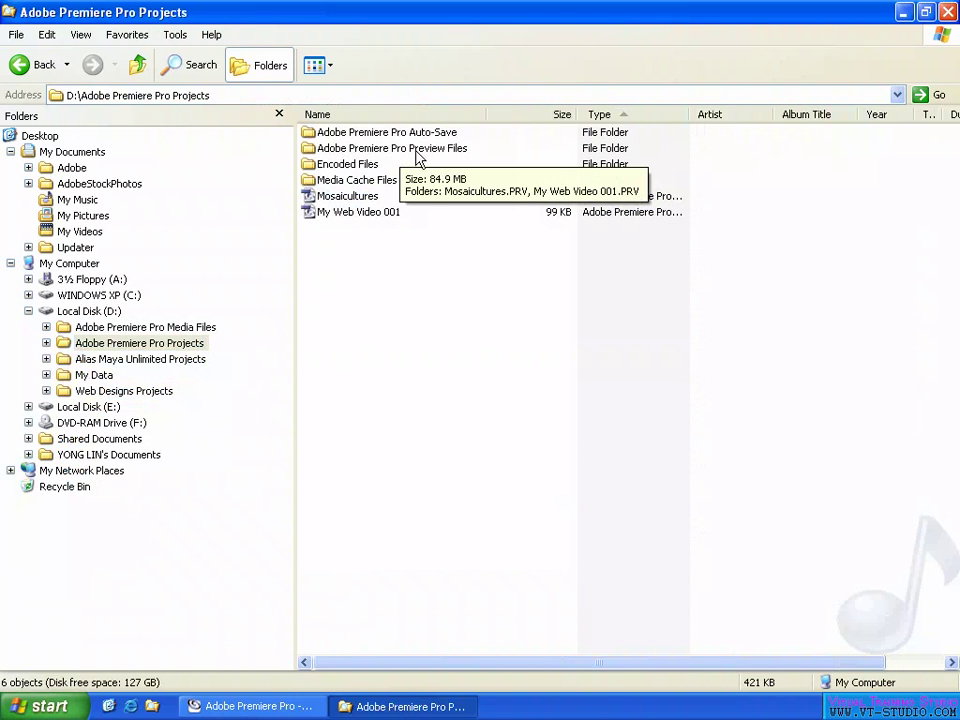
click(435, 158)
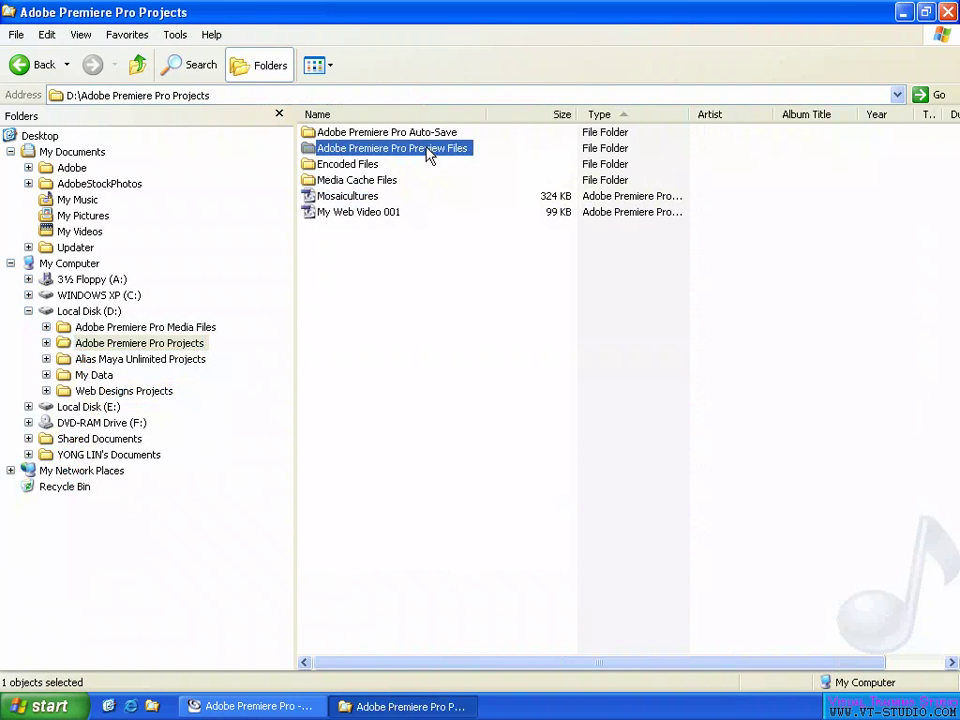
double_click(428, 152)
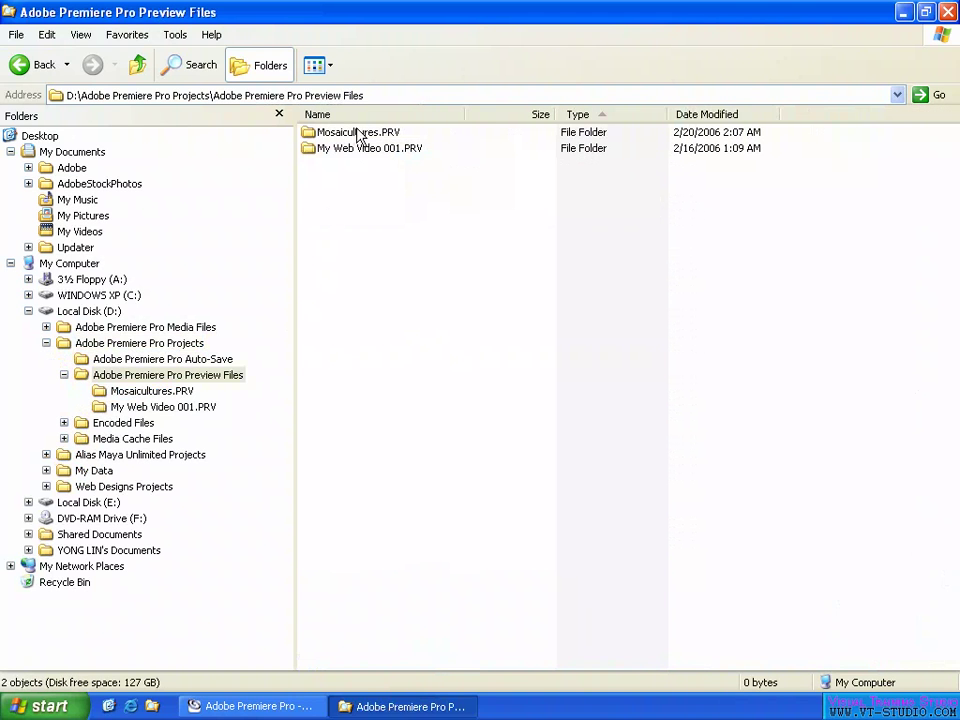
double_click(320, 132)
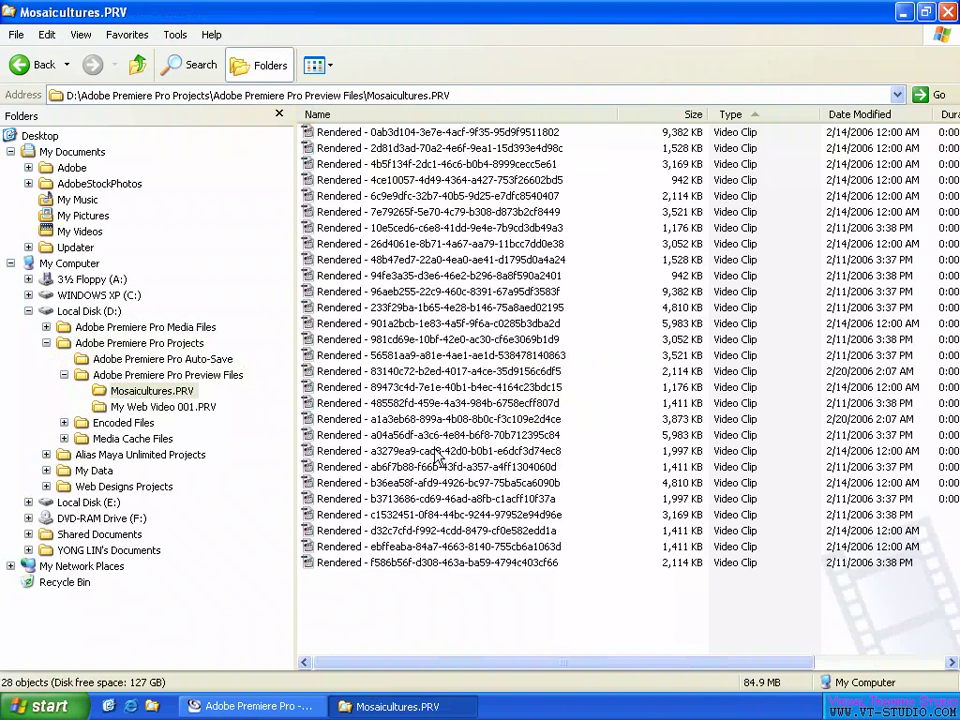
Switch to Adobe Premiere Pro and examine the location options and drives for the Video Previews scratch disk, cancelling the folder selection.
click(252, 706)
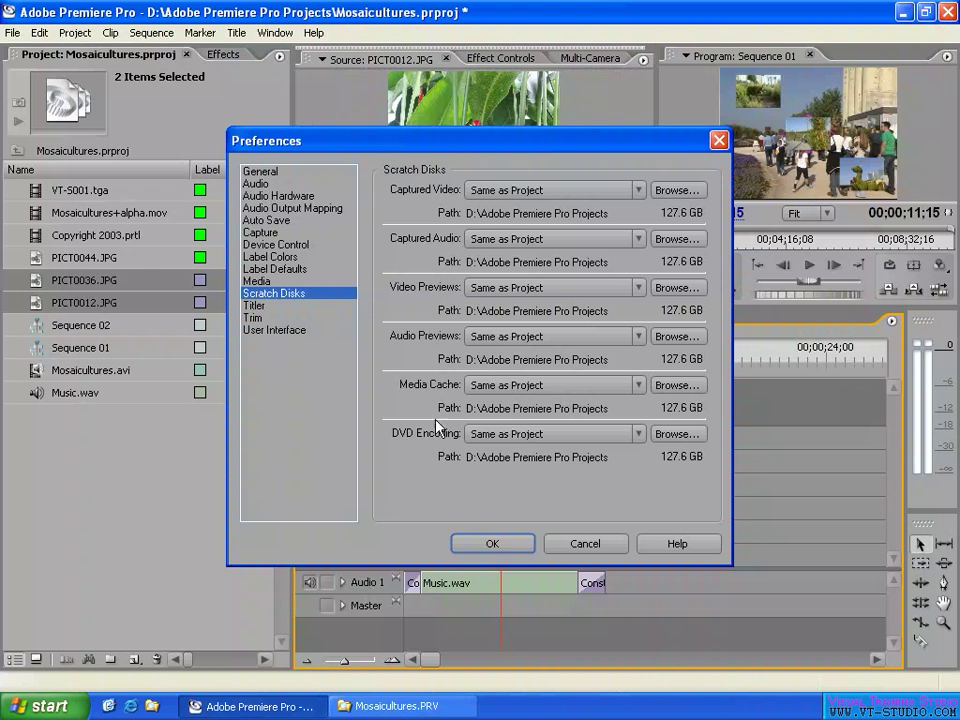
drag(480, 140, 108, 145)
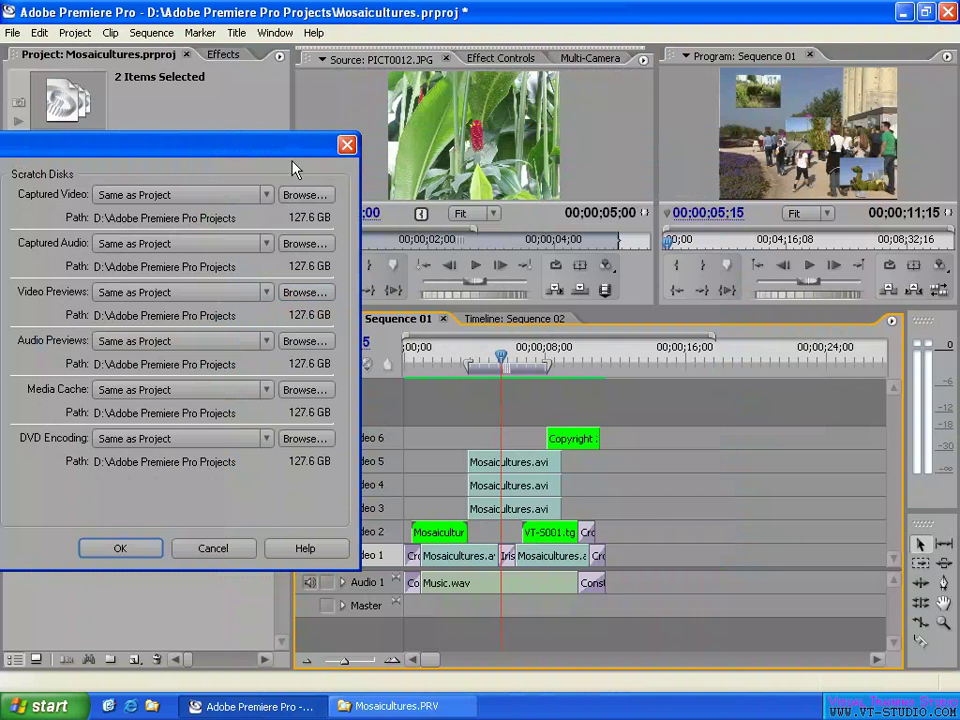
drag(257, 148, 510, 130)
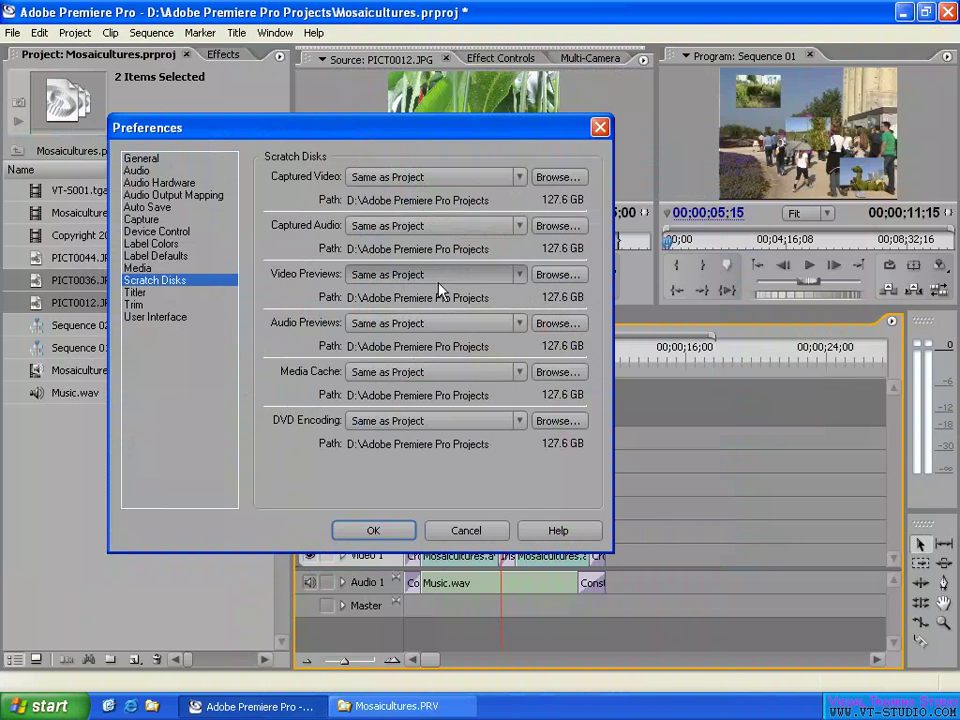
click(500, 283)
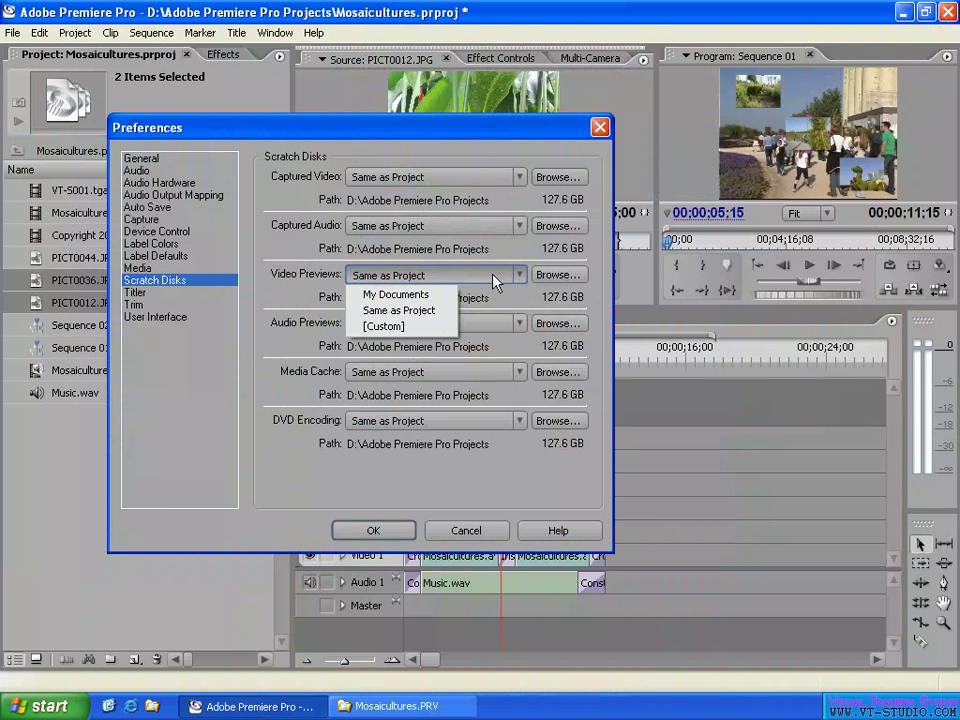
click(550, 303)
click(558, 275)
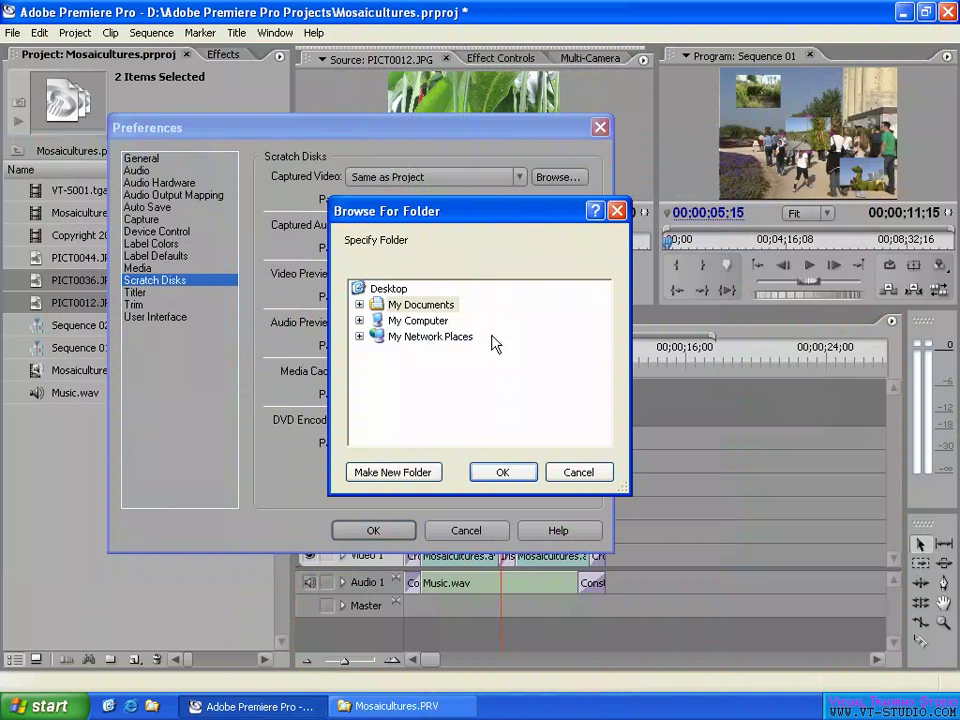
double_click(425, 321)
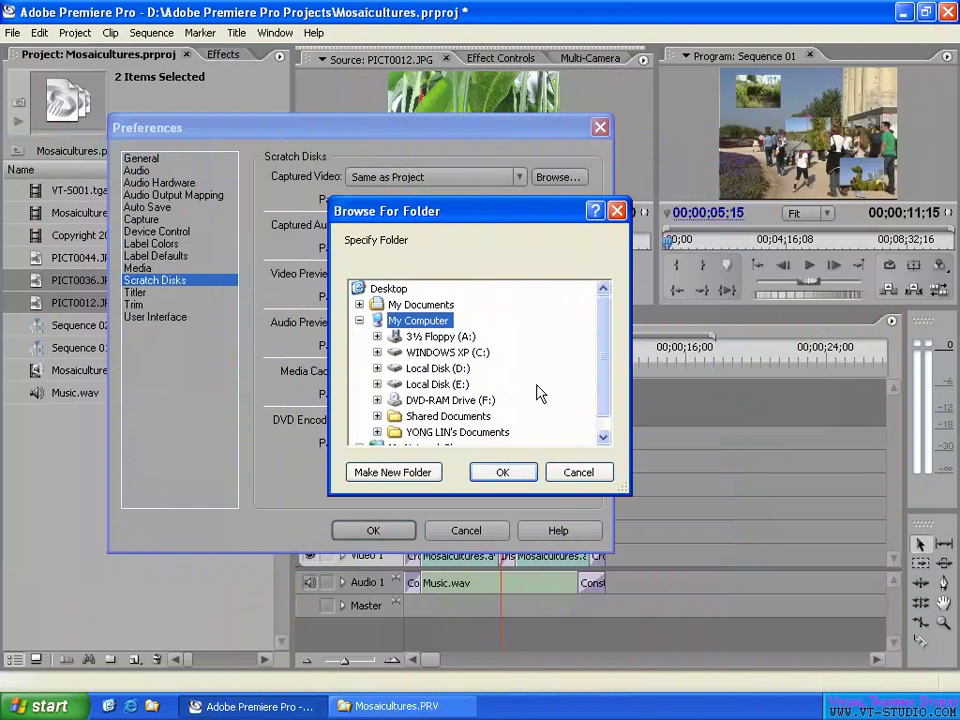
click(579, 474)
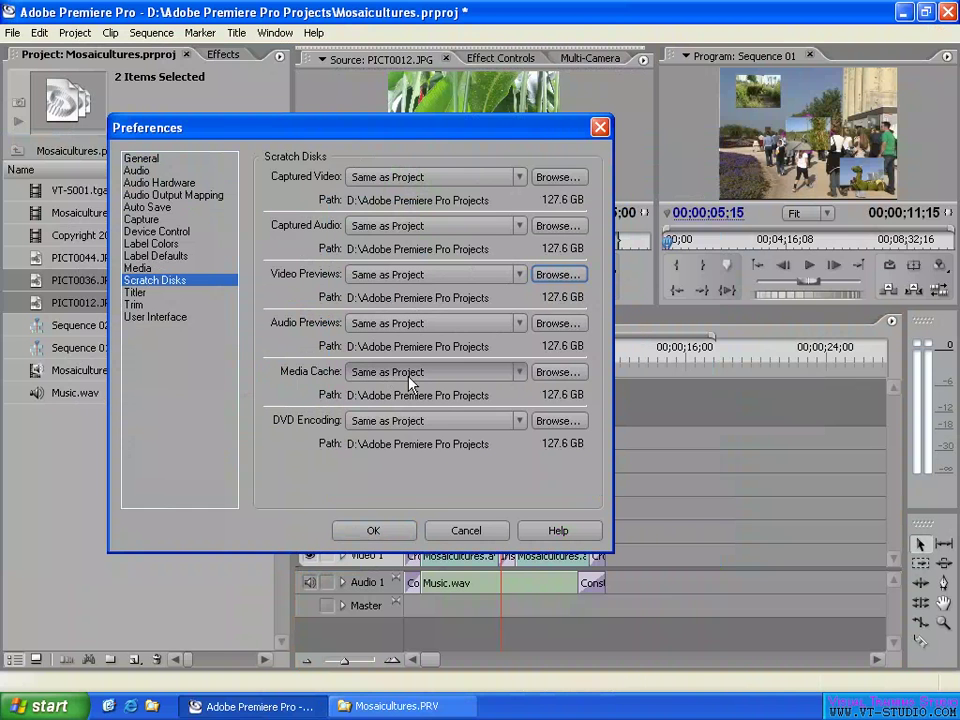
Compare the media cache database location in the Media preferences with the Scratch Disks settings, and close Preferences without saving.
click(145, 268)
click(549, 208)
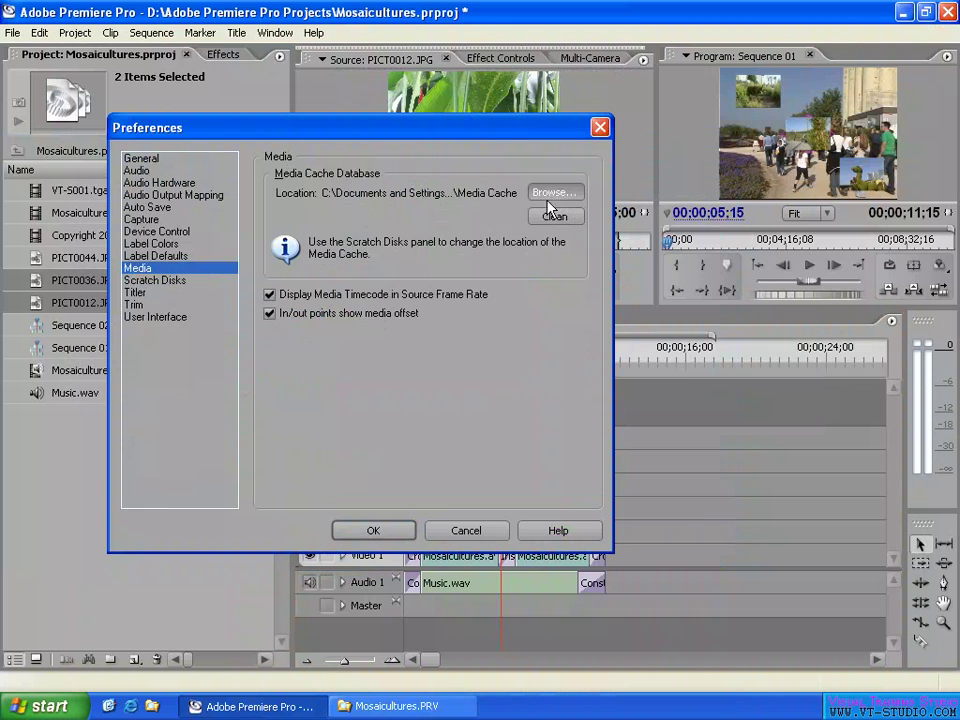
click(155, 280)
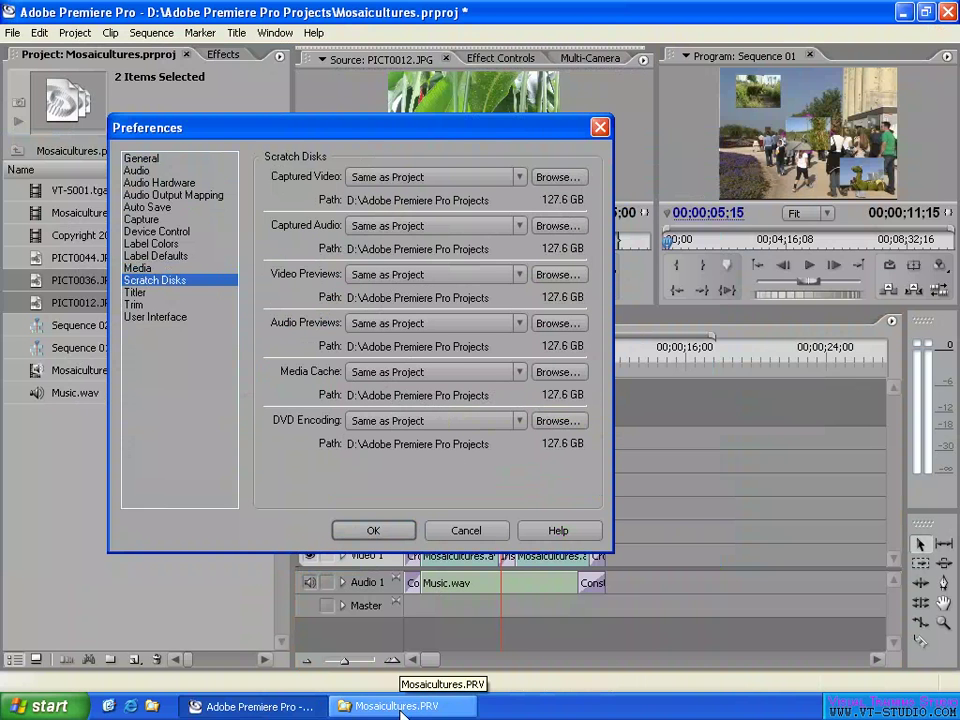
drag(292, 137, 452, 120)
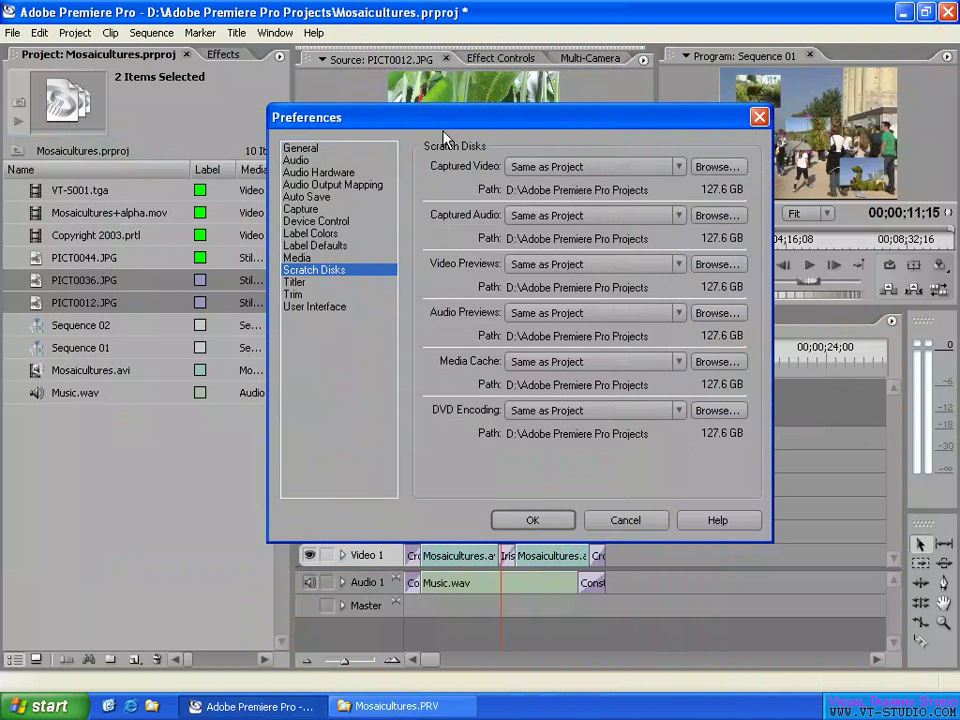
click(624, 519)
Start importing into the Mosaicultures project and browse to the Adobe Premiere Pro Media Files folder.
right_click(140, 450)
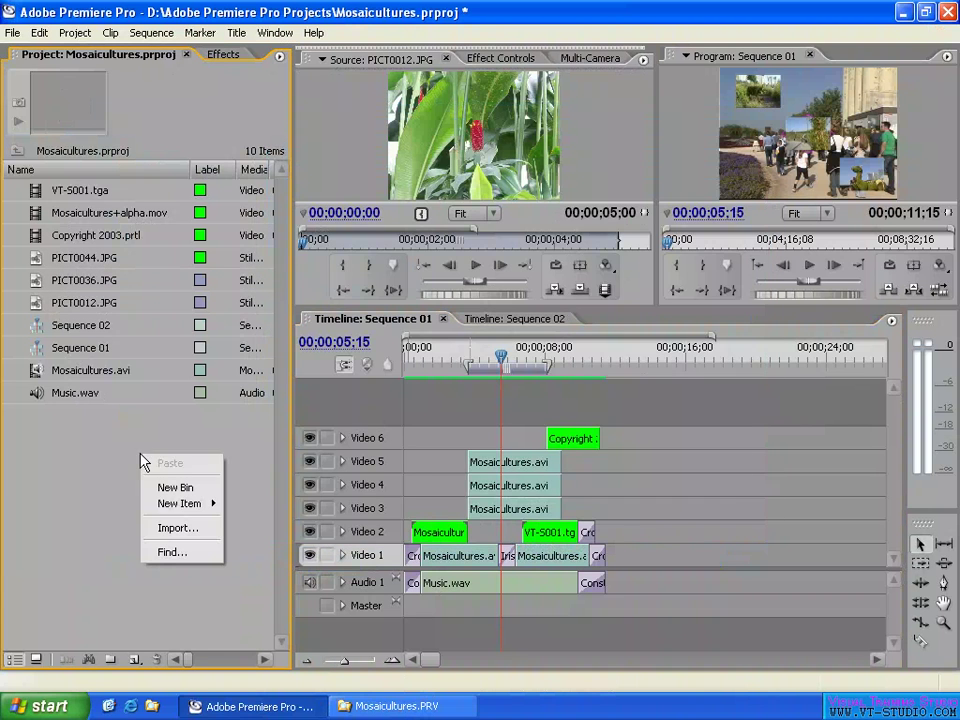
click(176, 527)
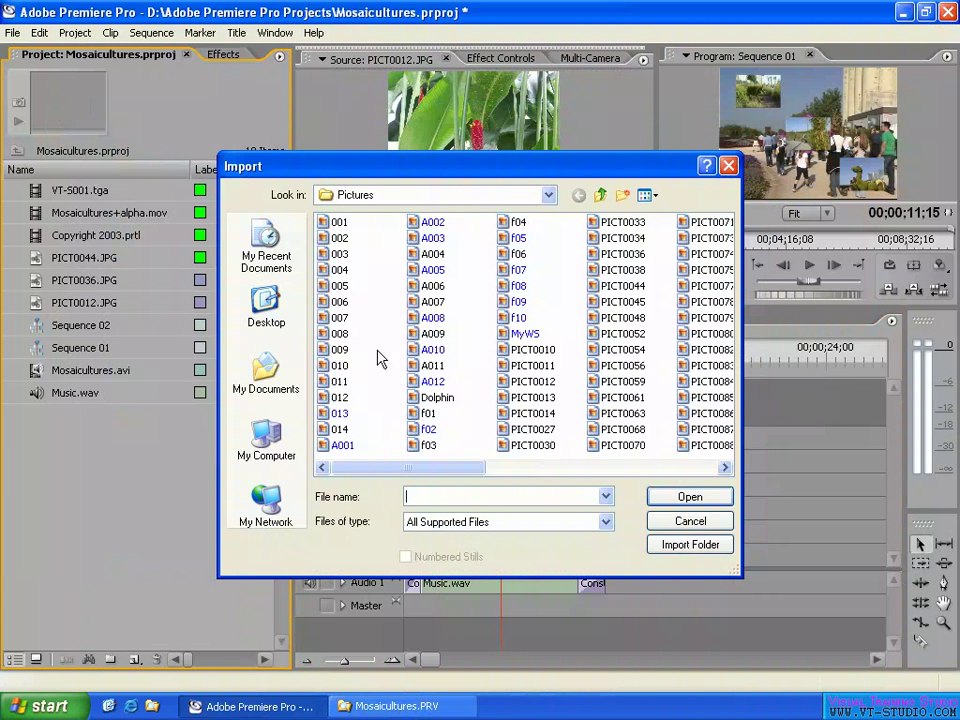
click(495, 196)
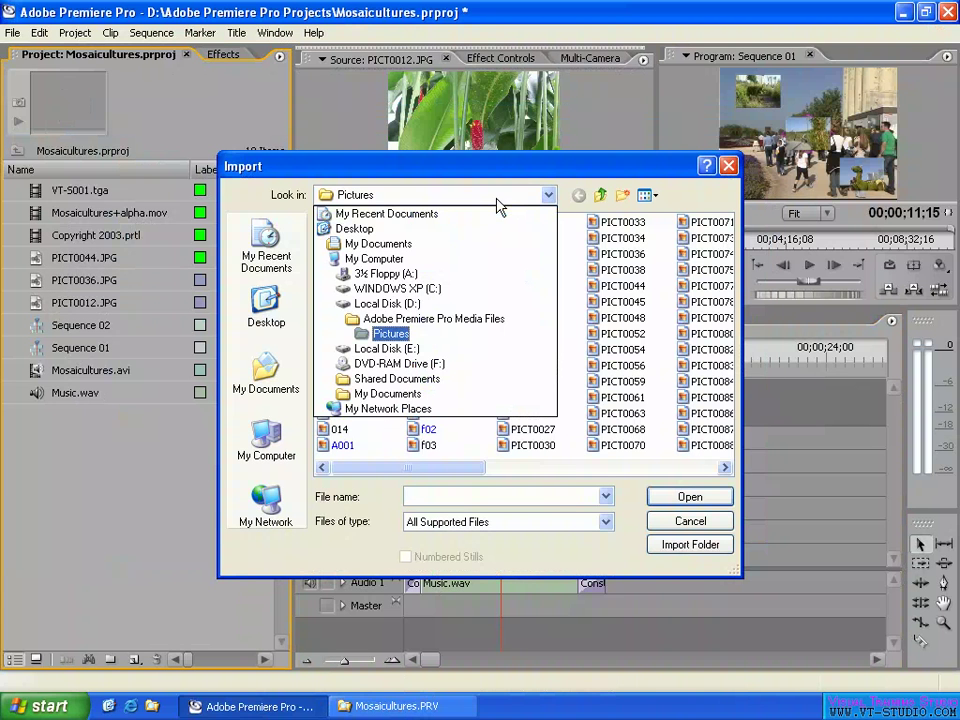
click(413, 320)
click(535, 415)
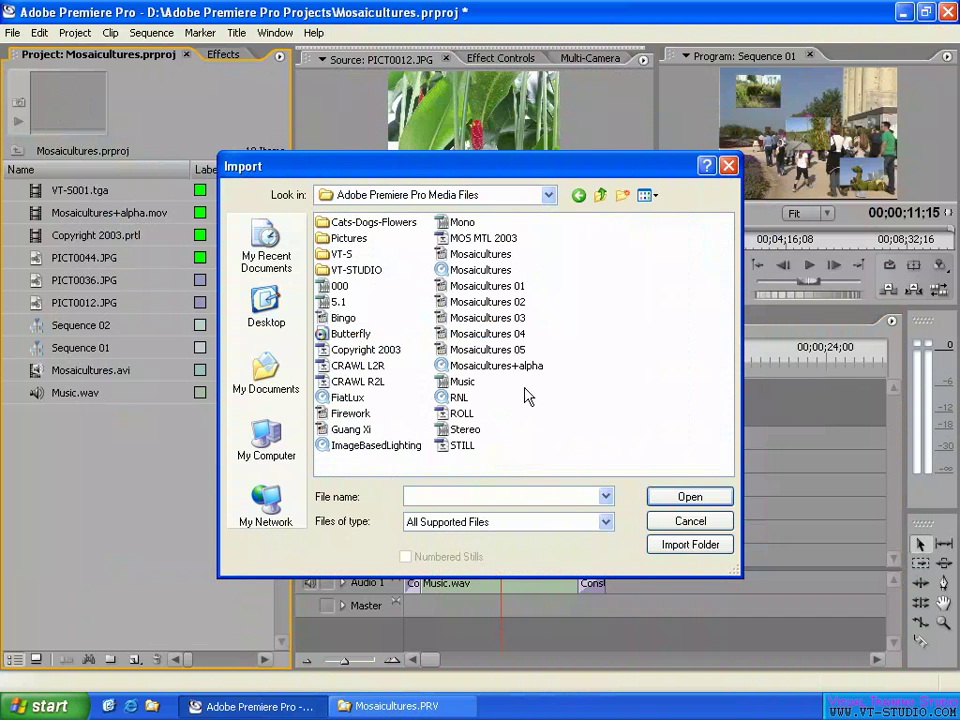
Show the import files in Details view, enlarge the Import dialog upward and widen the Name column.
click(656, 197)
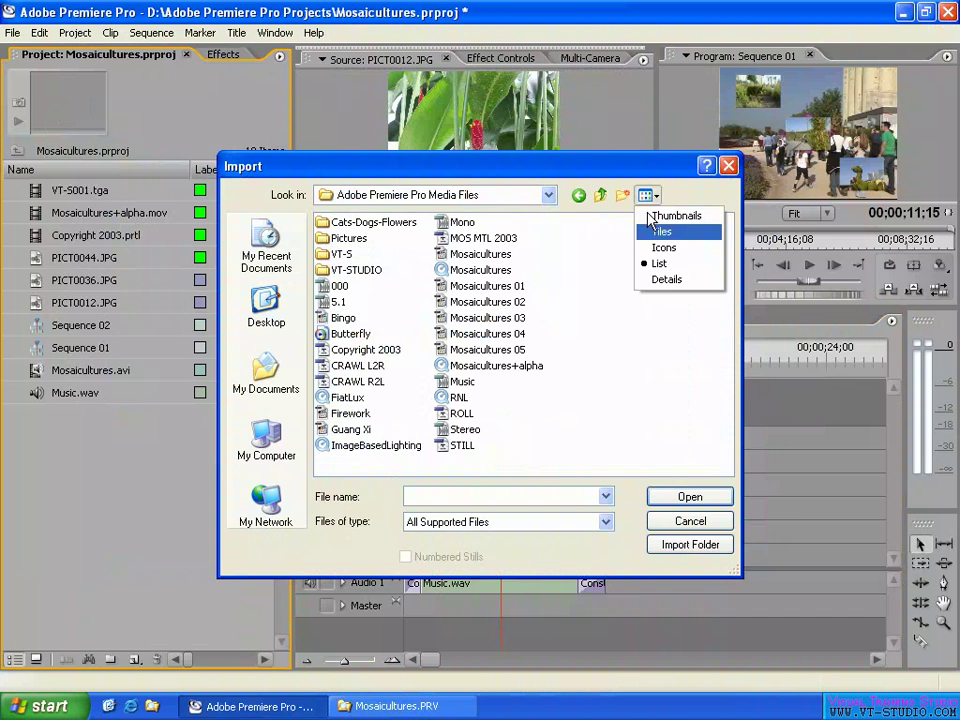
click(664, 281)
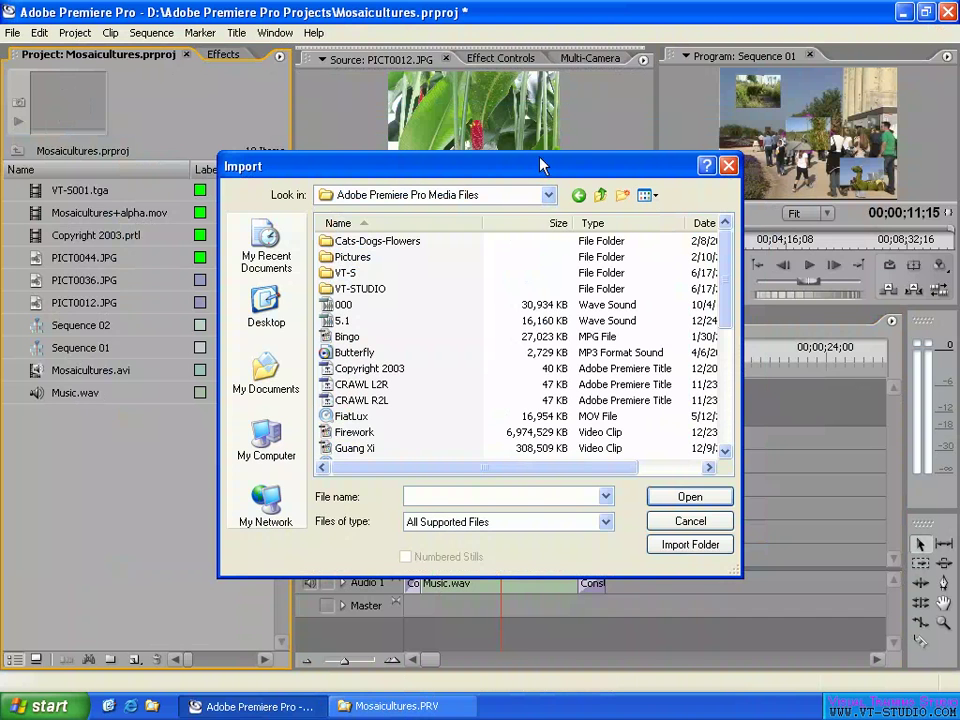
drag(536, 155, 536, 73)
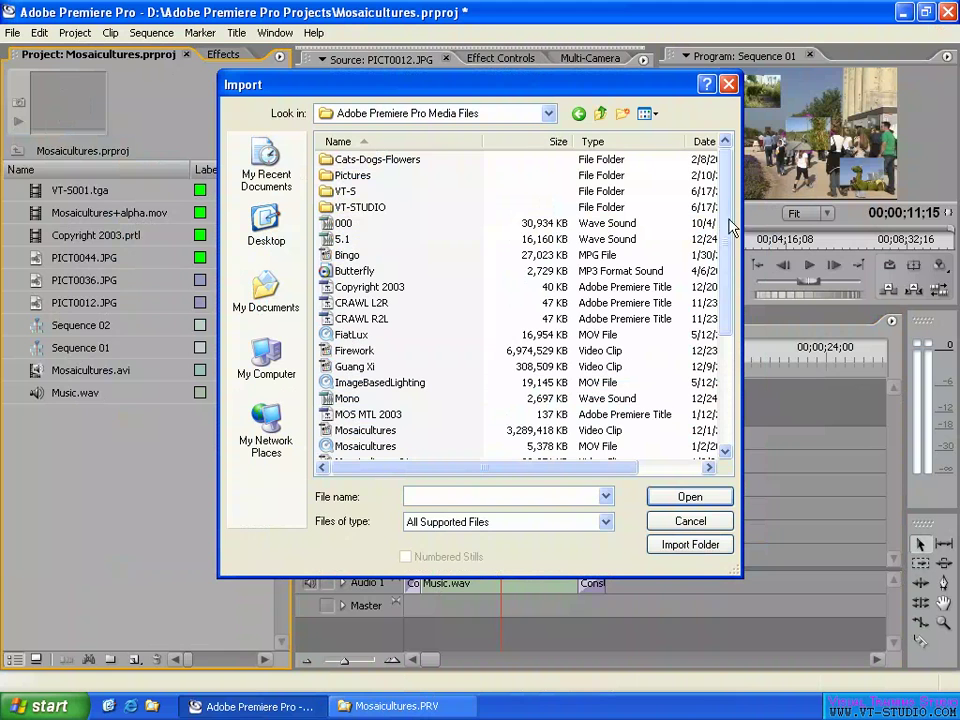
drag(485, 141, 517, 141)
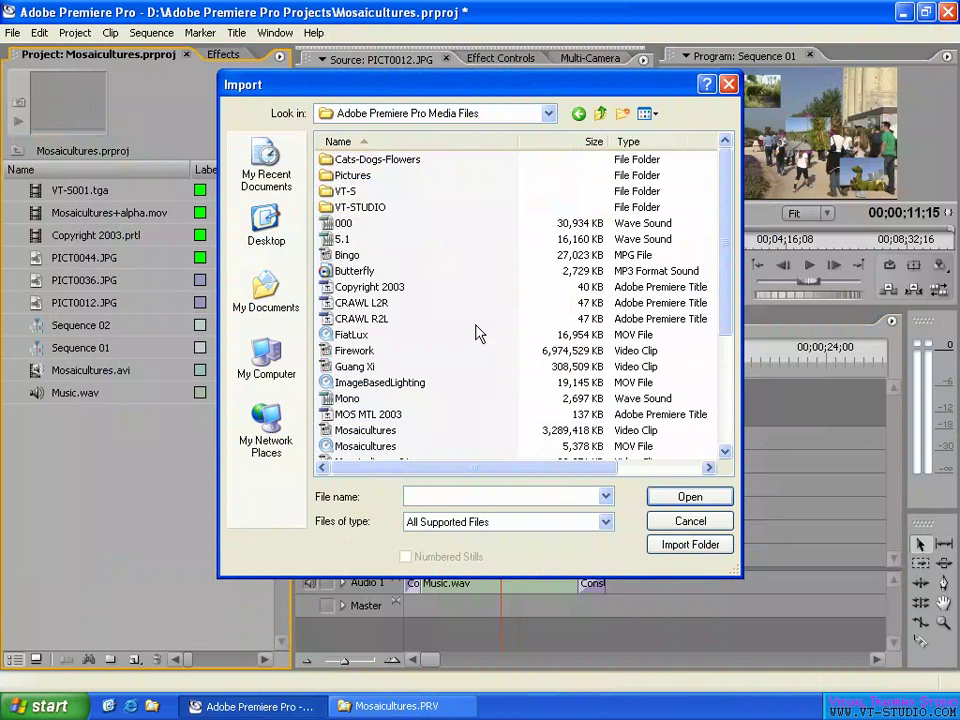
Import the RNL MOV file from the Adobe Premiere Pro Media Files folder into the project.
scroll(478, 333, down, 2)
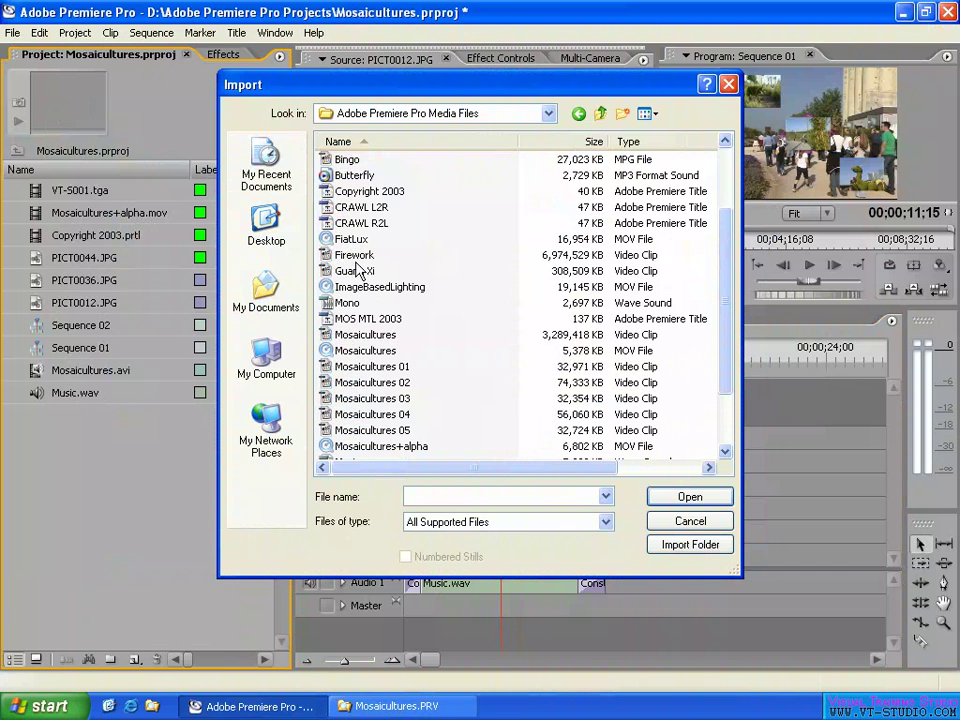
scroll(445, 331, down, 2)
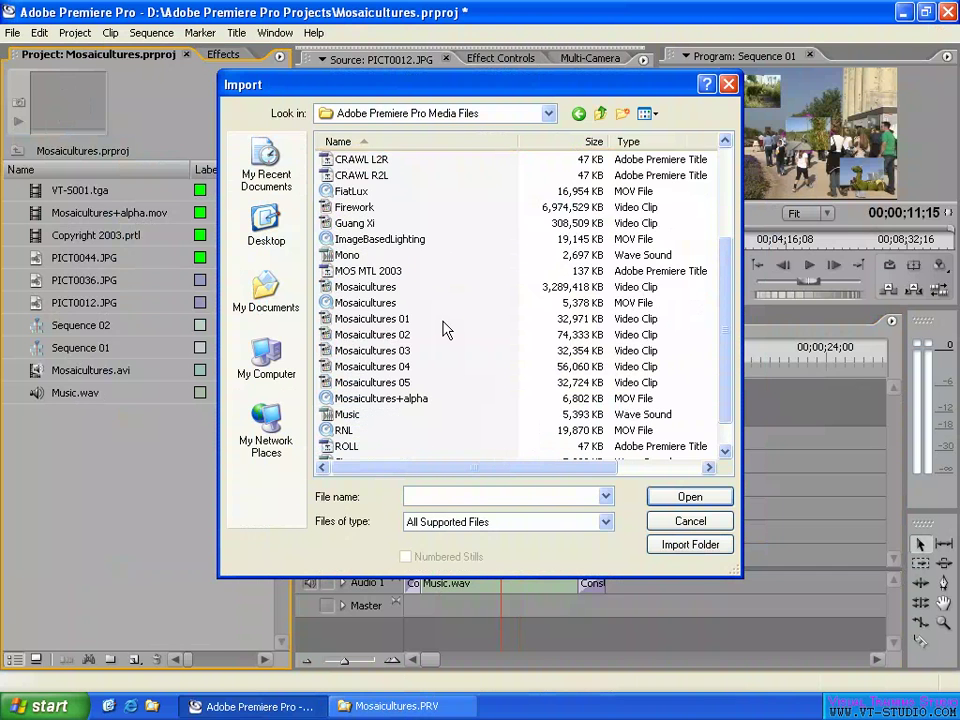
click(345, 398)
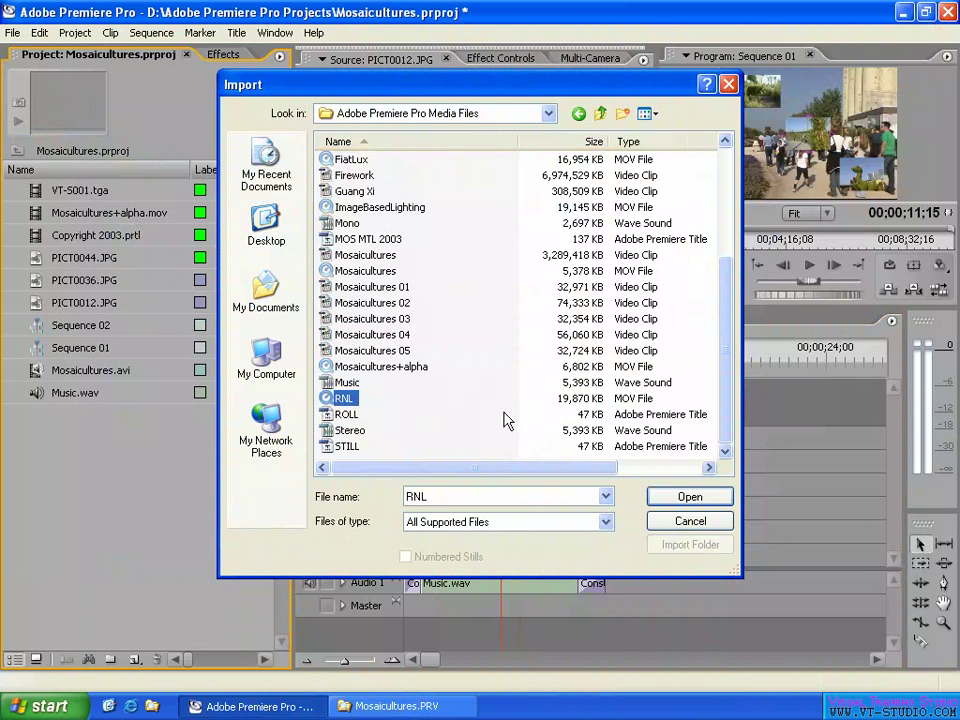
click(688, 499)
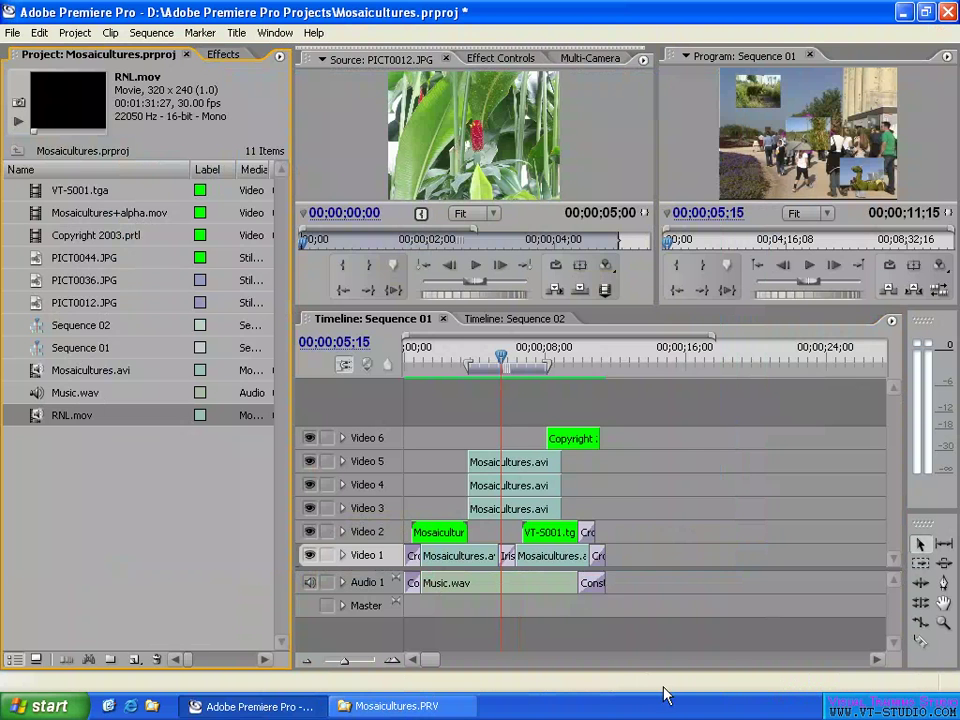
Open the properties of RNL.mov and compare its source audio format with the project audio format.
right_click(40, 425)
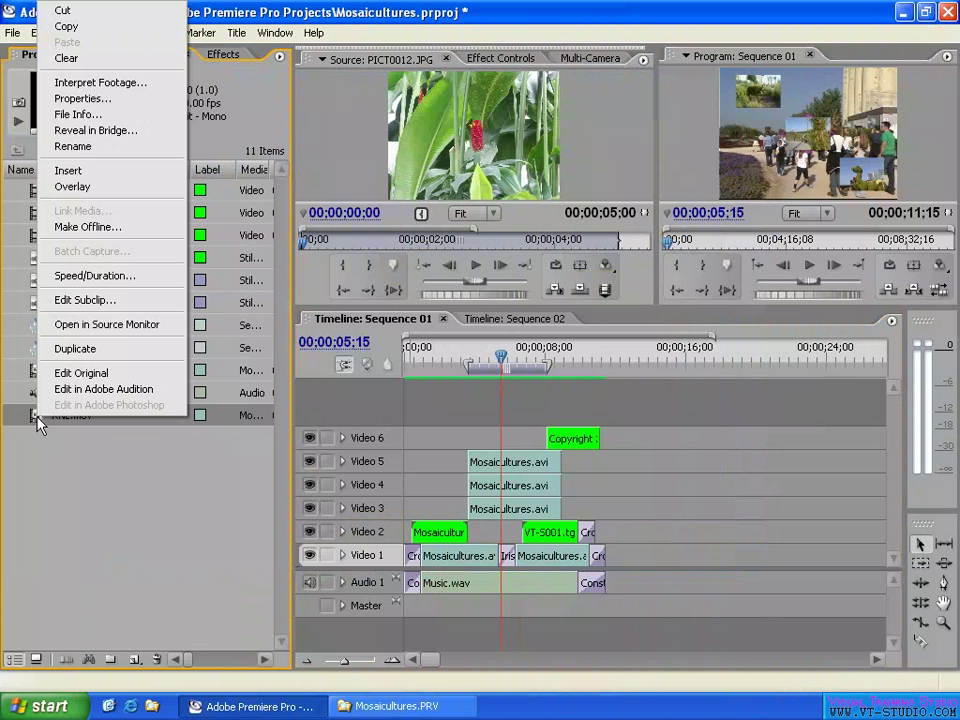
click(82, 99)
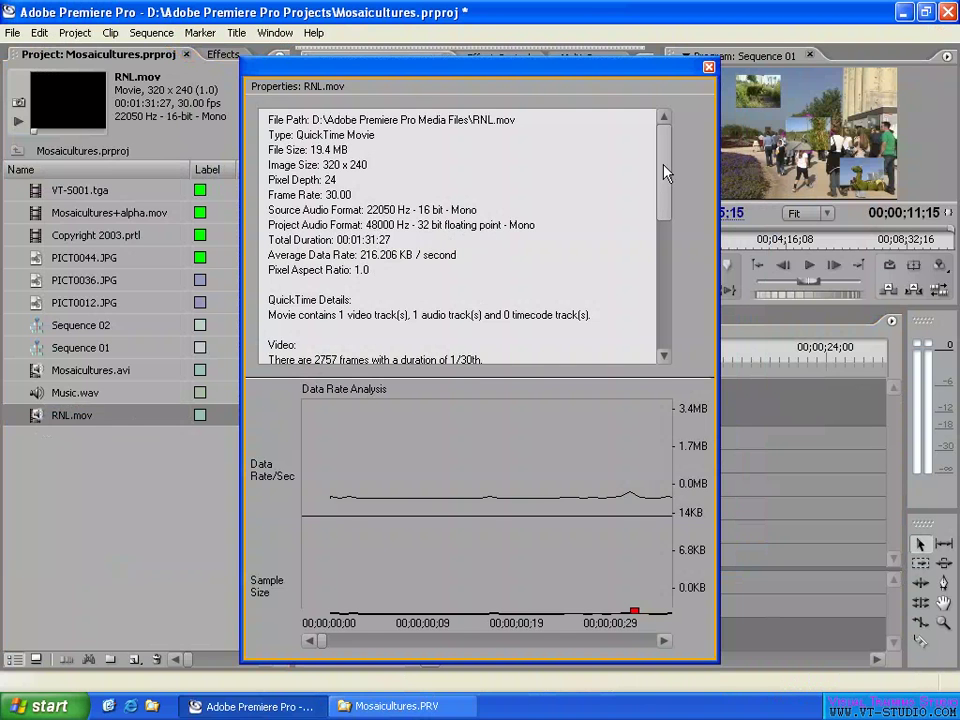
drag(664, 167, 664, 173)
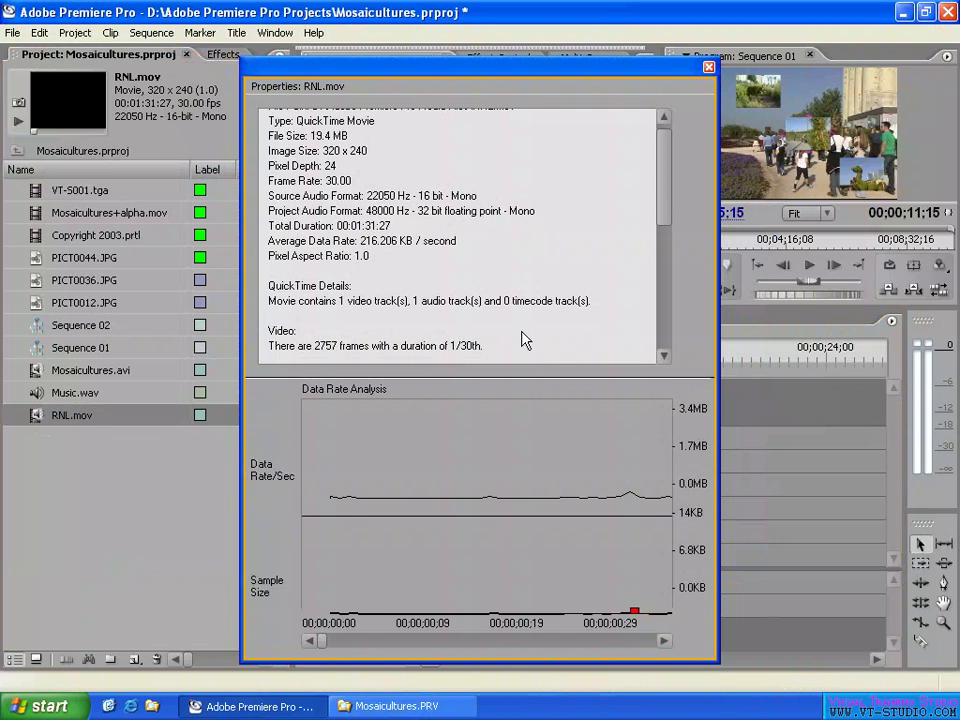
Switch to Windows Explorer and open the Media Cache Files folder inside Adobe Premiere Pro Projects on drive D.
key(alt+Tab)
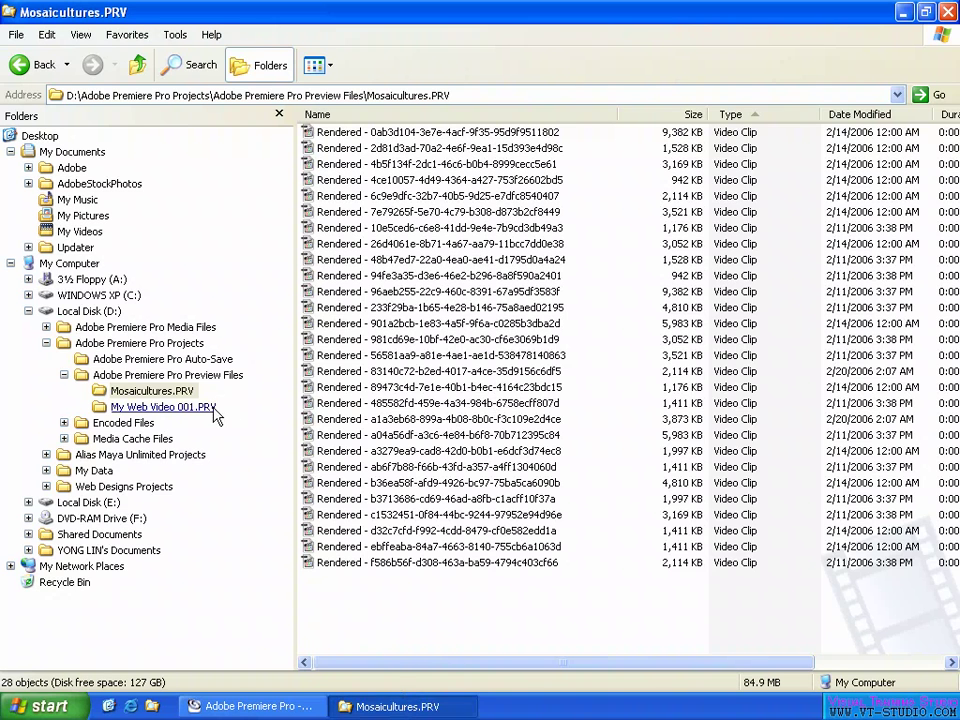
click(52, 344)
click(47, 343)
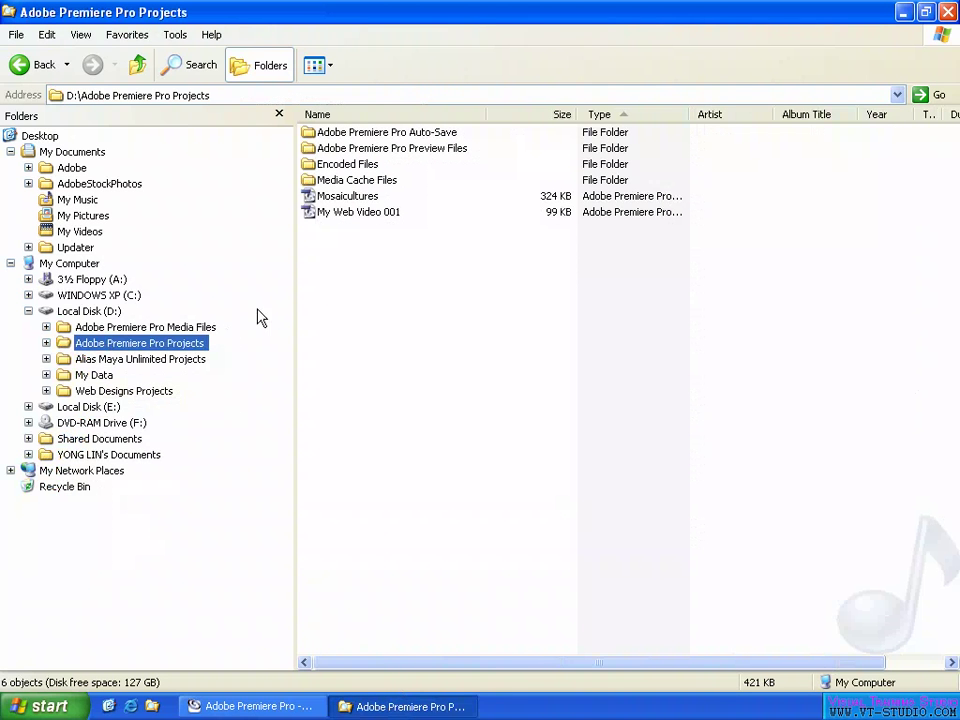
click(364, 184)
double_click(364, 184)
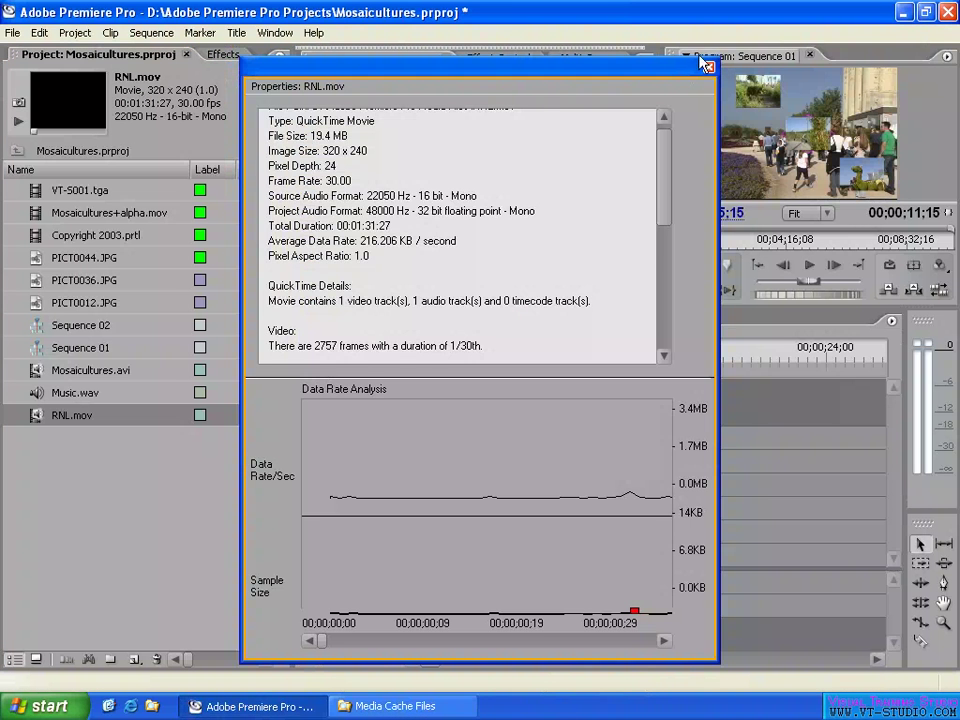
Switch to Adobe Premiere Pro, close the clip properties and check the Media Cache location in the Scratch Disks preferences.
key(Escape)
click(40, 33)
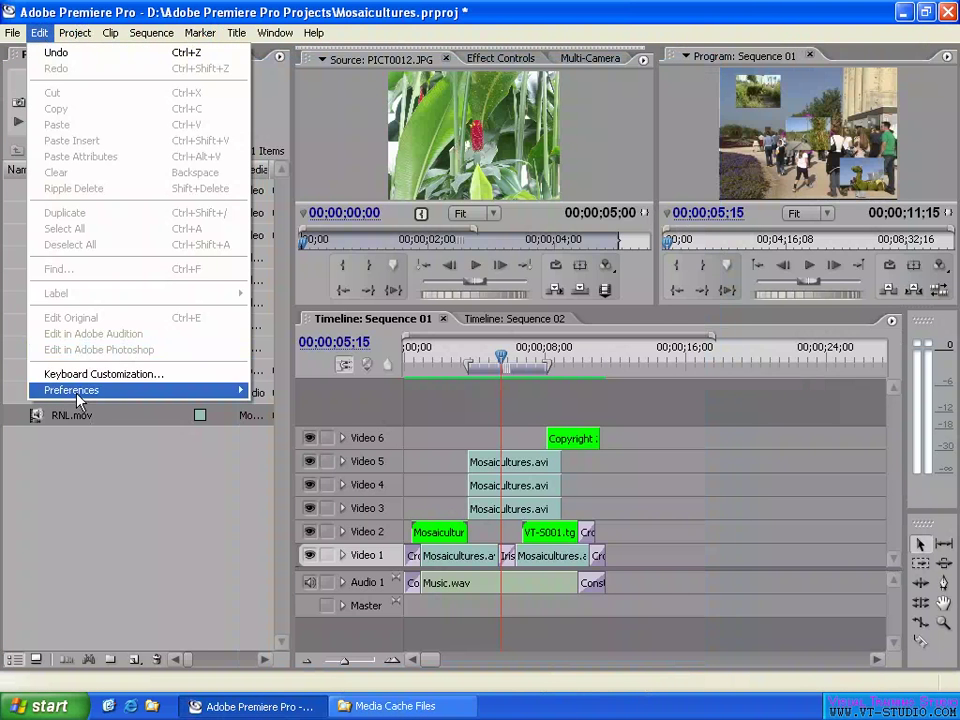
mouse_move(90, 390)
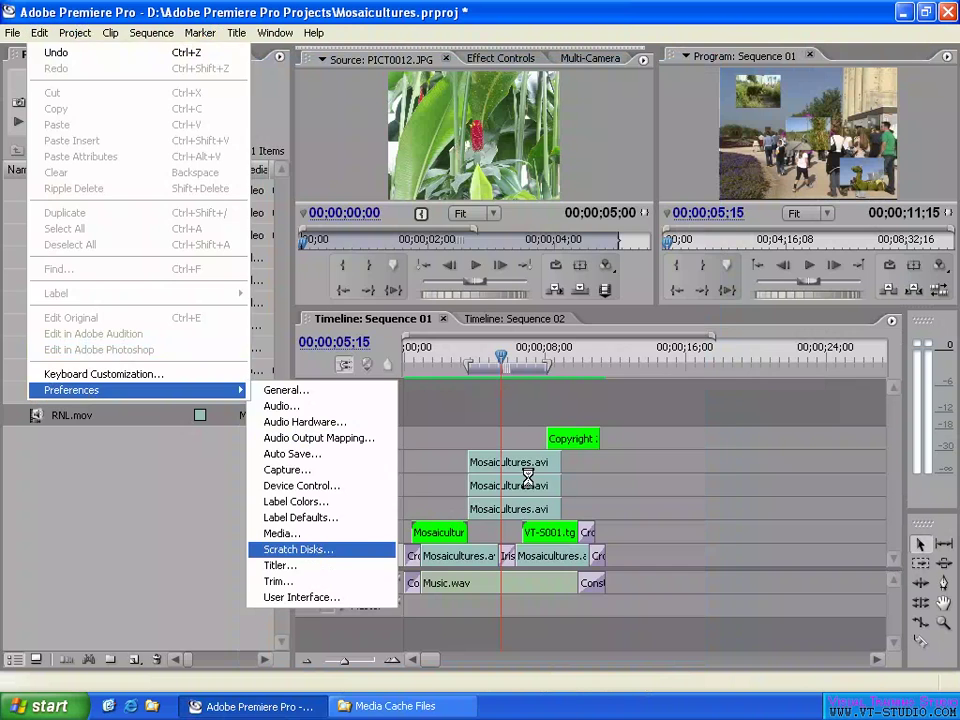
click(322, 551)
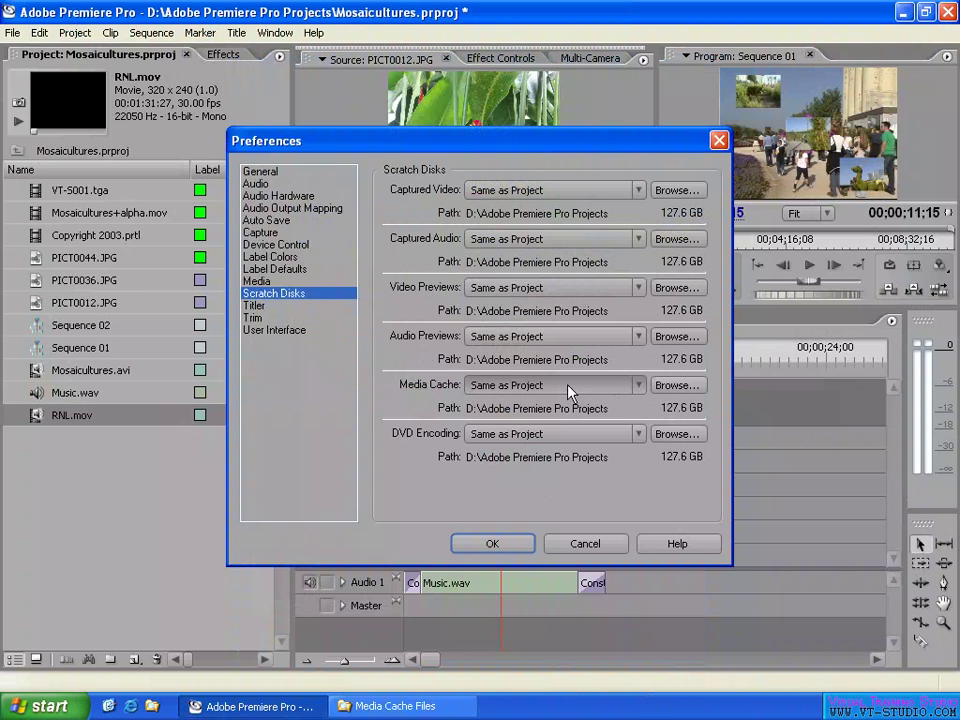
Switch to Windows Explorer, locate the Mosaicultures project file and open the Mosaicultures.MACC folder in Media Cache Files.
click(430, 706)
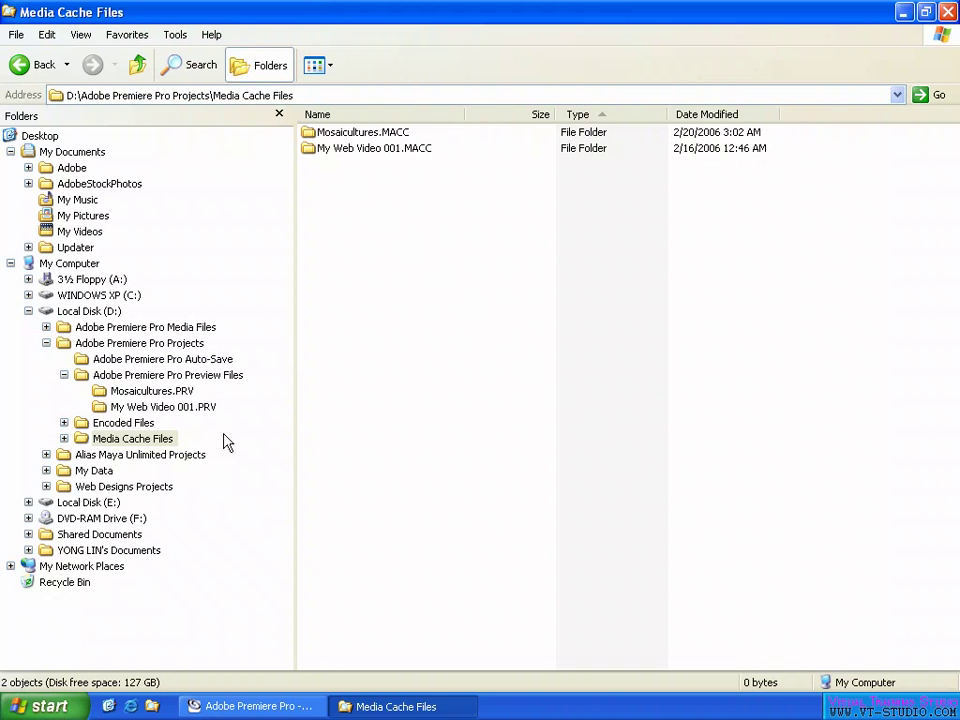
click(185, 343)
click(372, 197)
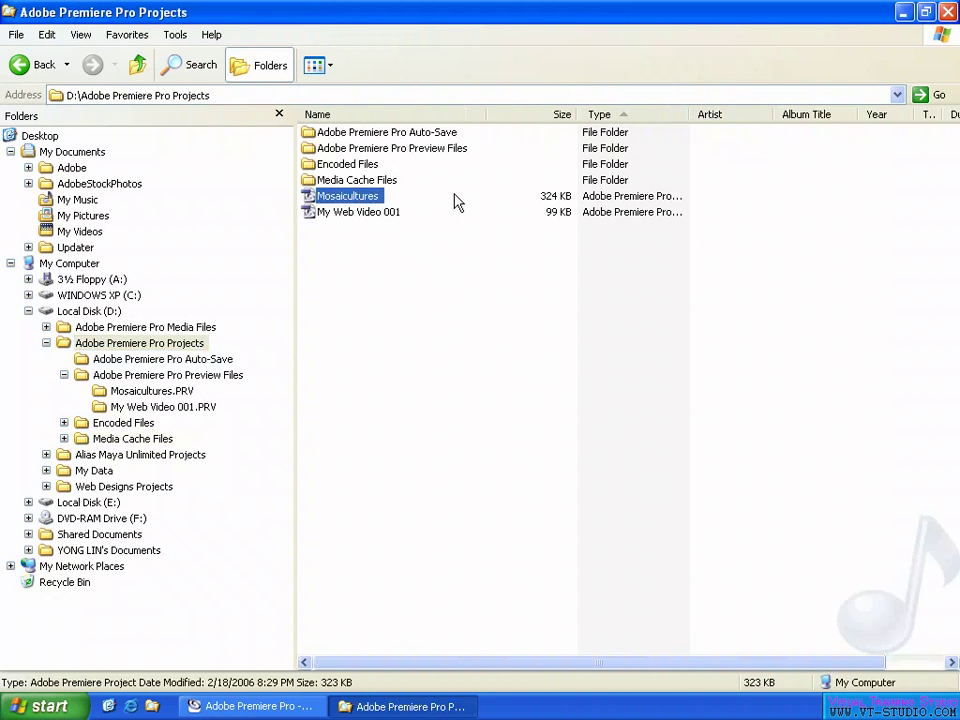
double_click(345, 180)
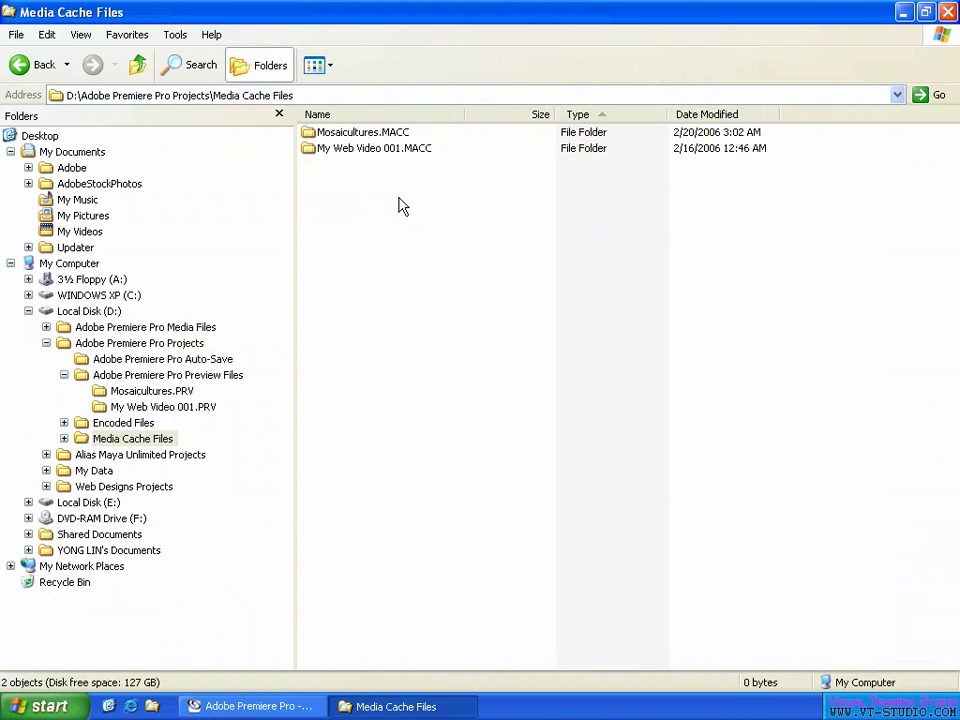
double_click(348, 135)
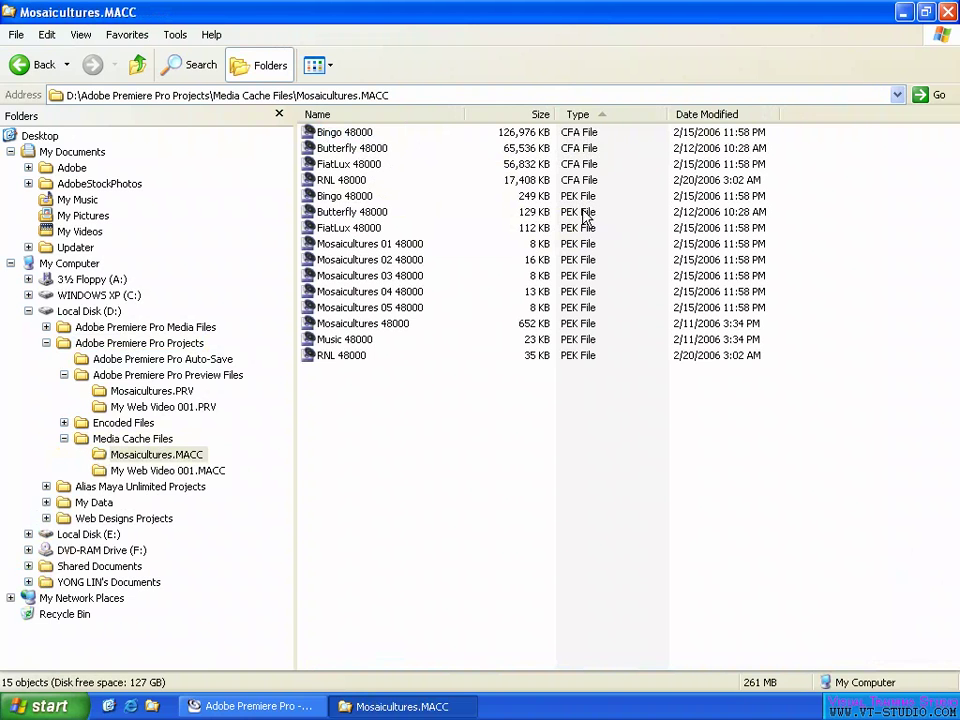
Examine the cached audio files in Mosaicultures.MACC, selecting the PEK files as one group and the CFA files as another.
drag(414, 369, 310, 203)
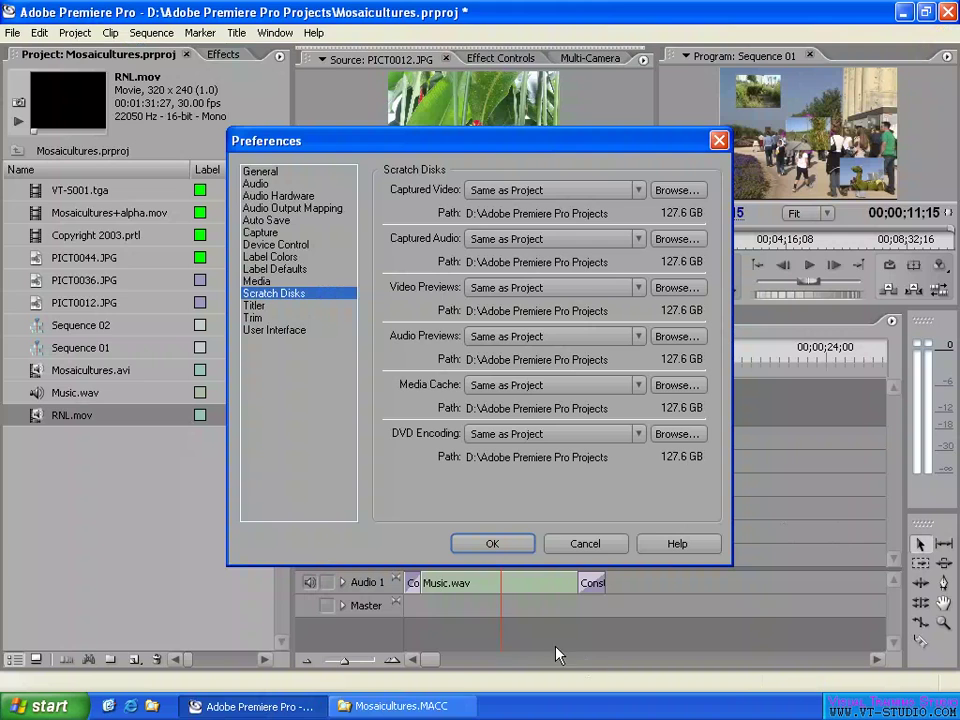
click(405, 706)
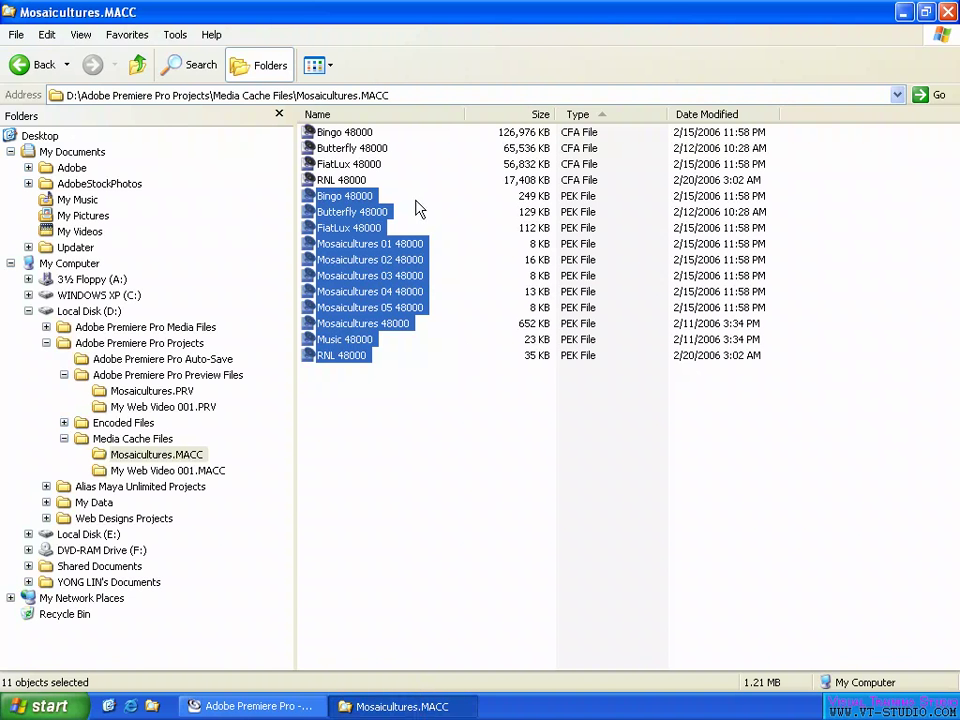
drag(388, 186, 388, 128)
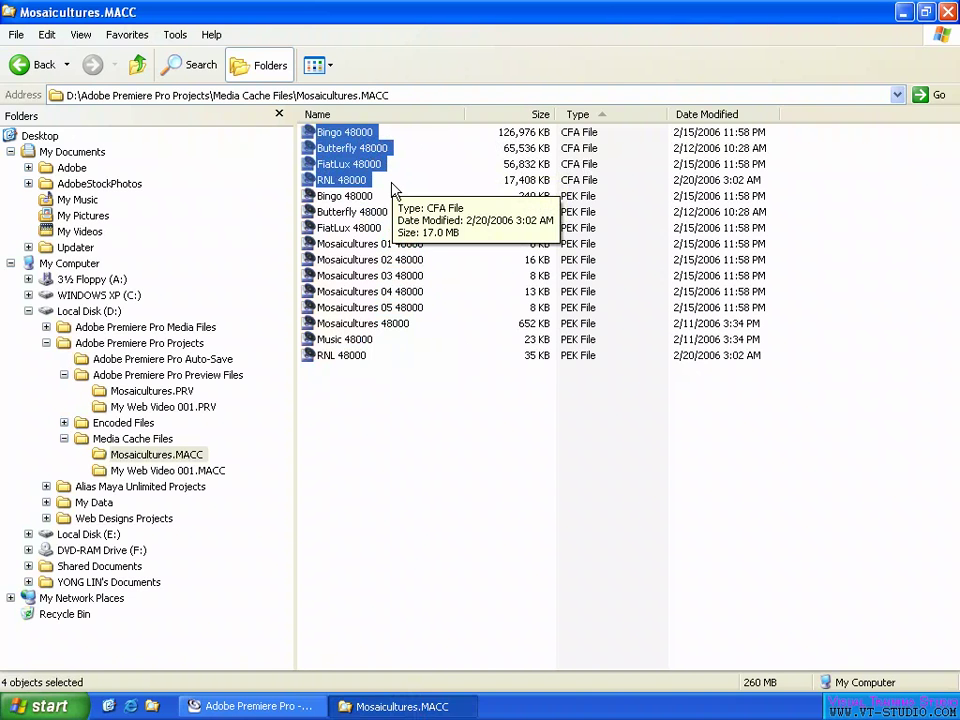
drag(392, 190, 296, 133)
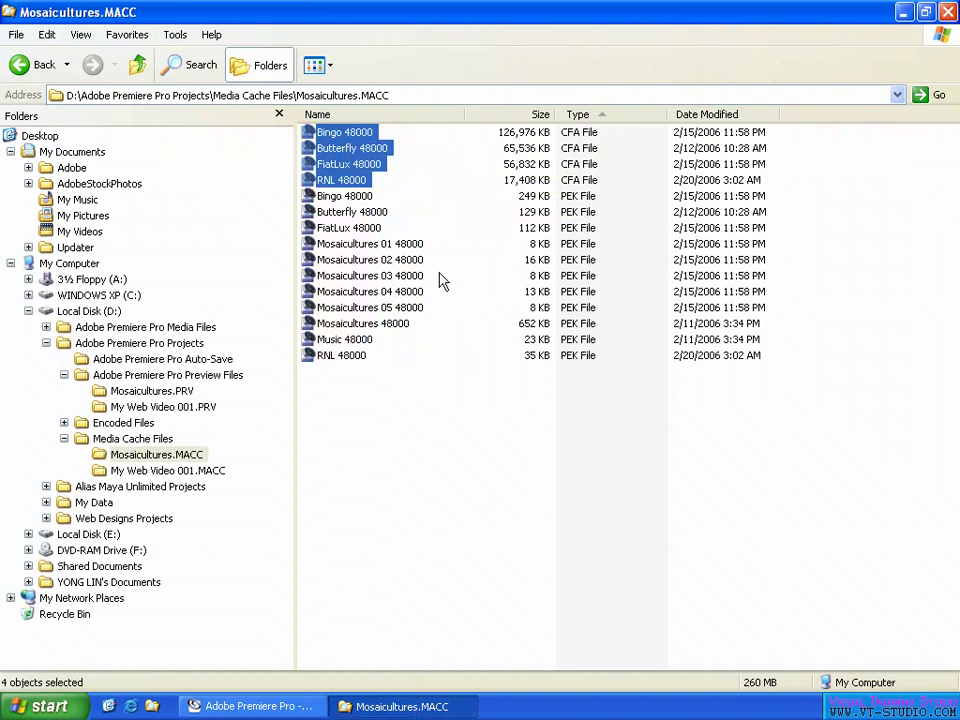
Review the Preview Files and Projects folders, and find the original RNL movie in the Adobe Premiere Pro Media Files folder.
click(190, 375)
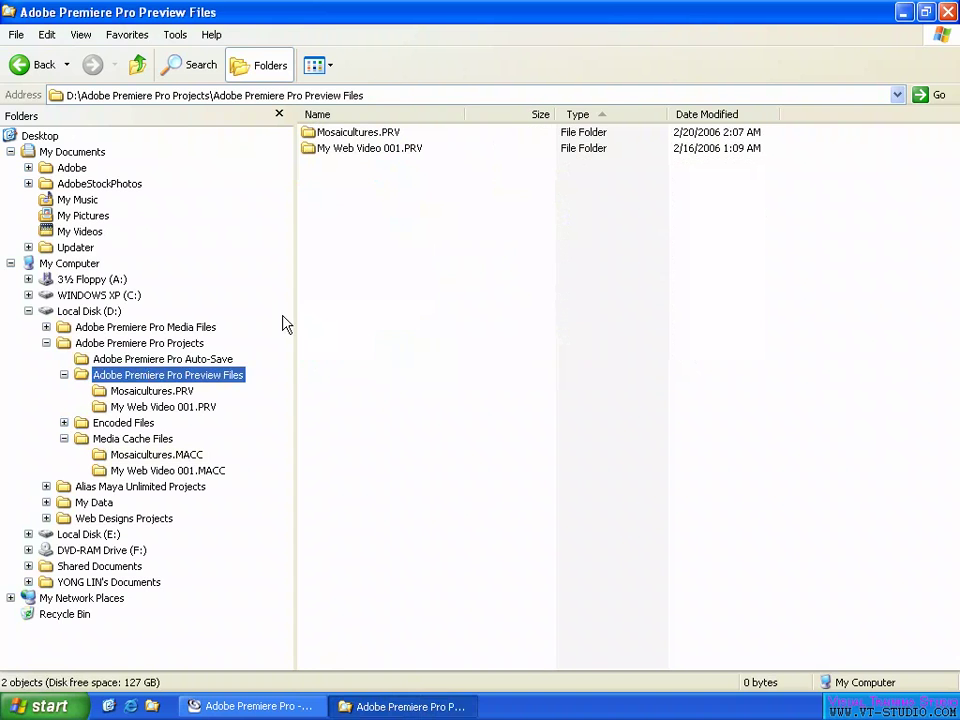
click(138, 344)
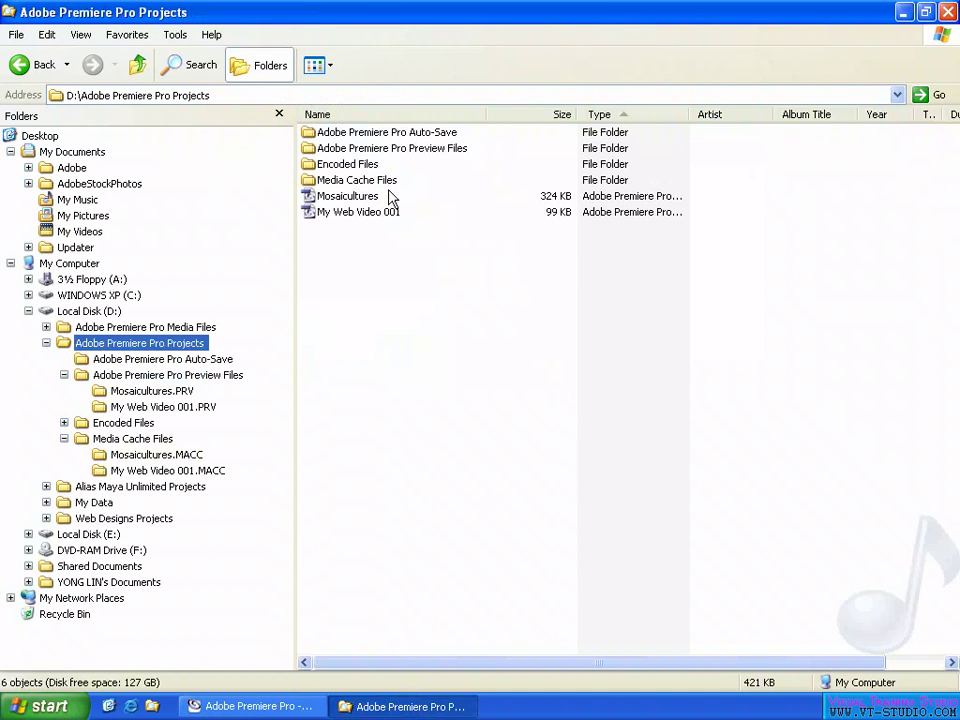
click(130, 328)
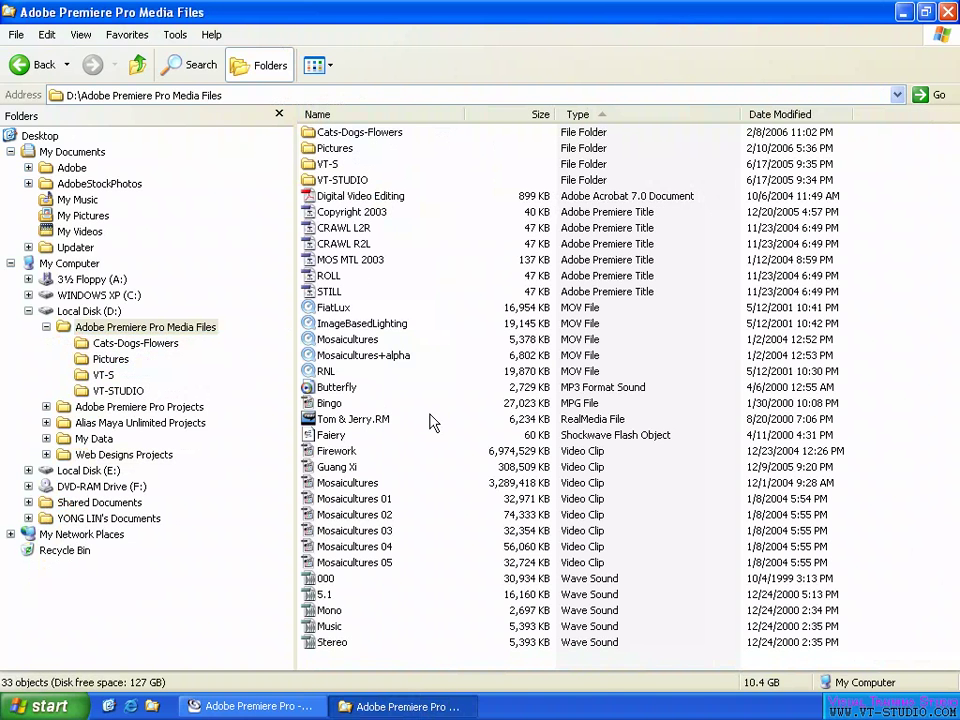
click(326, 372)
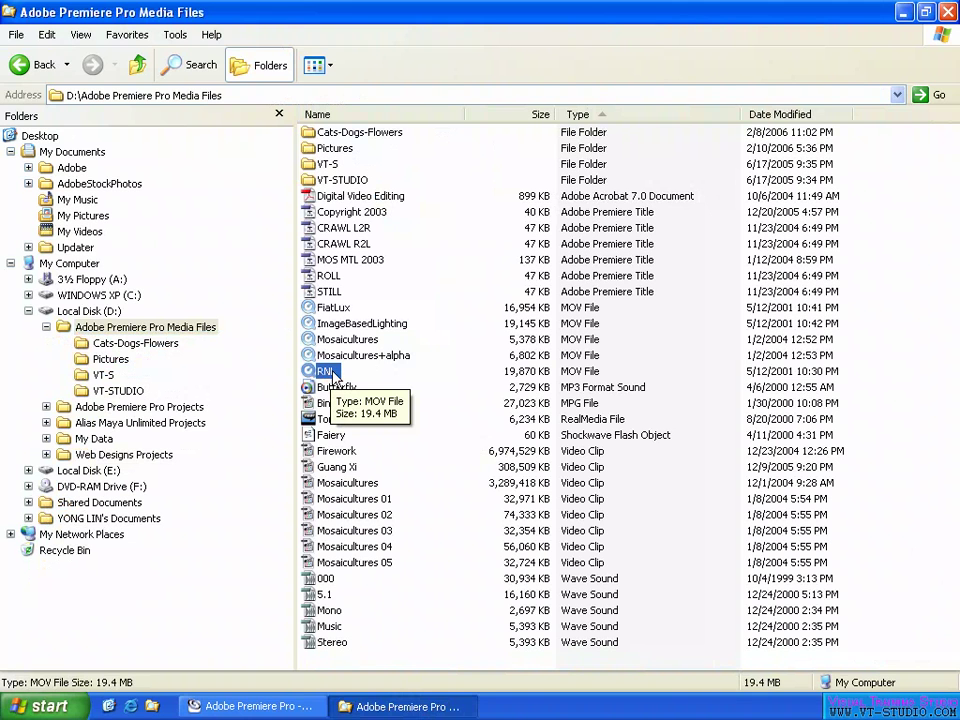
Return to the Mosaicultures.MACC folder and highlight the CFA files, the PEK files and several Mosaicultures PEK files for comparison.
click(130, 407)
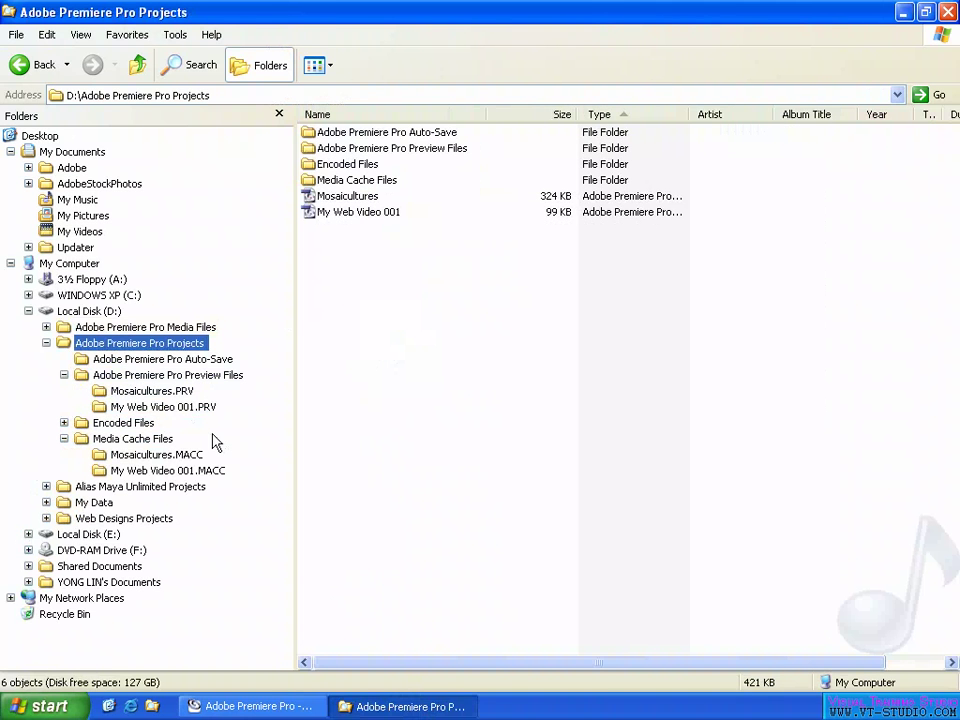
click(138, 454)
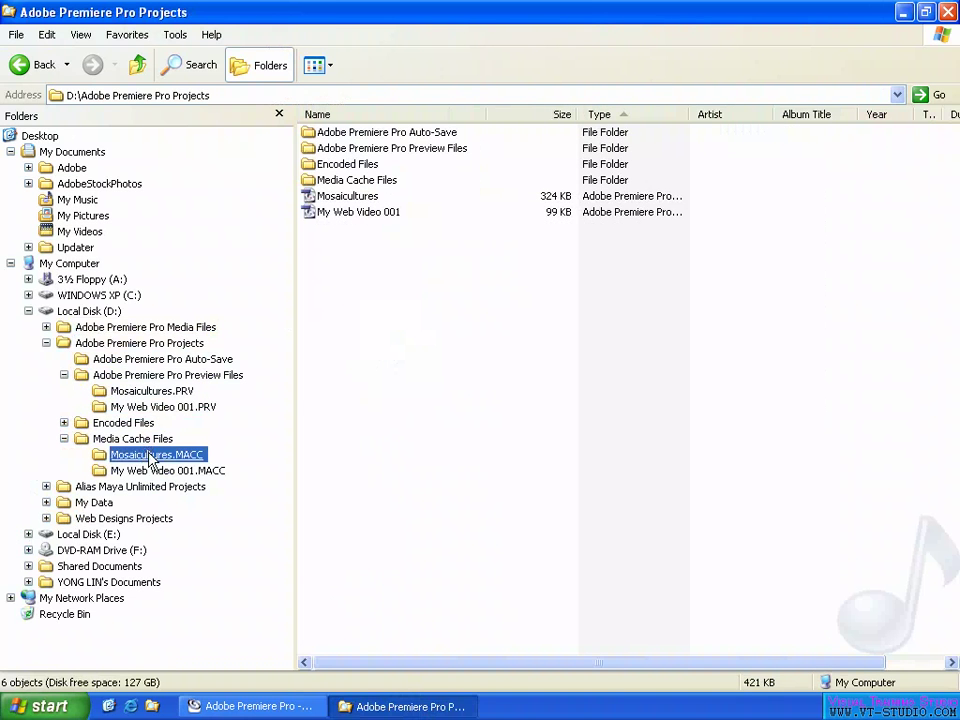
drag(394, 136, 316, 190)
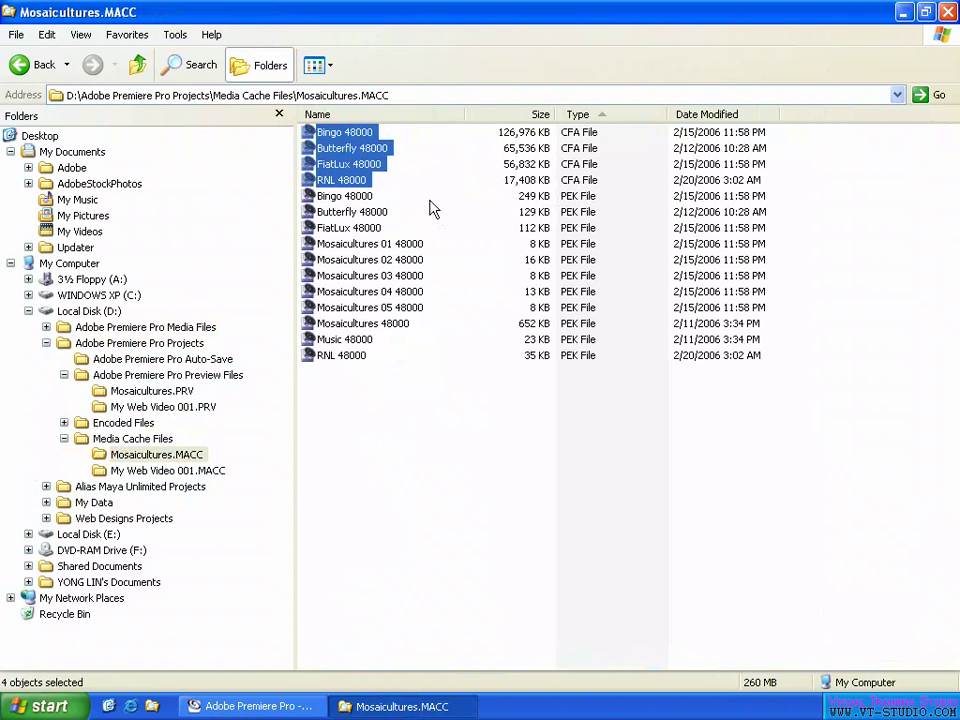
drag(390, 200, 296, 435)
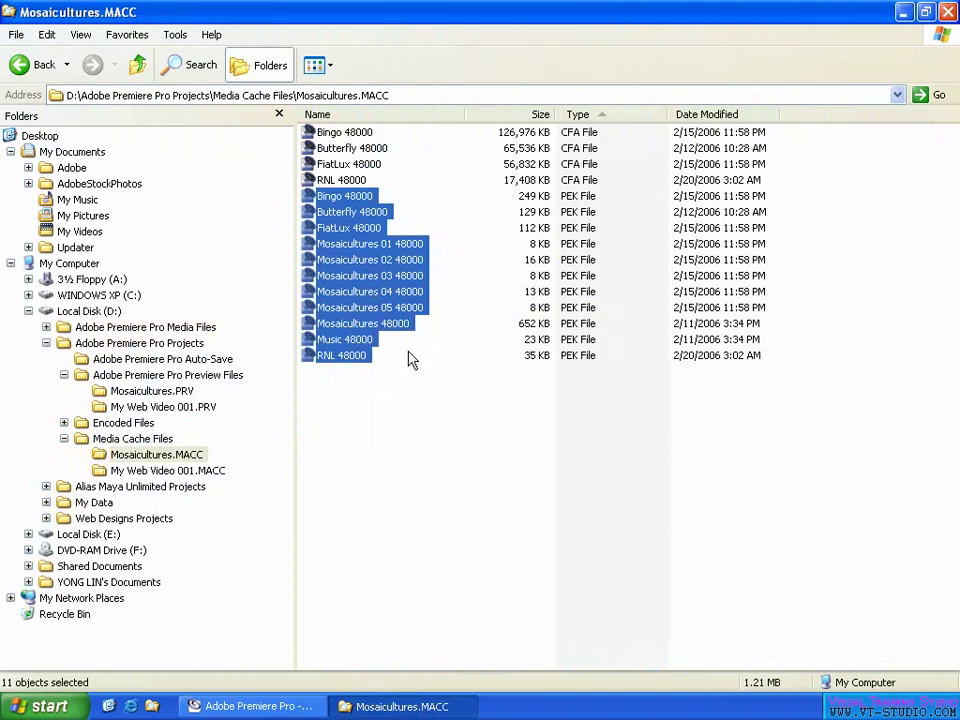
drag(456, 262, 400, 326)
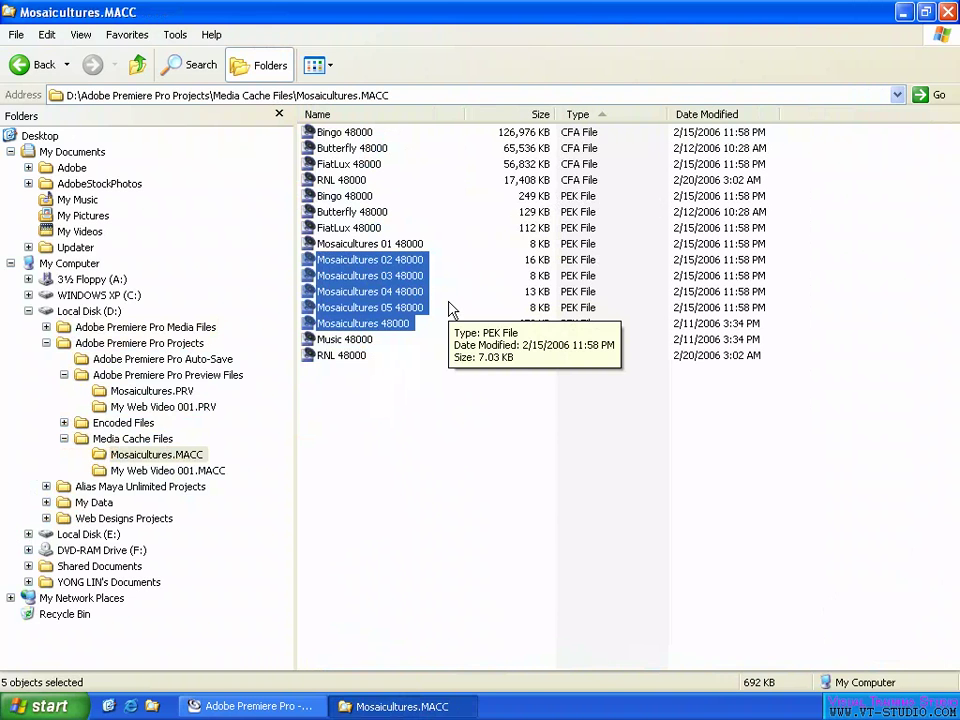
Check the DVD Encoding scratch disk in Adobe Premiere Pro, and open the Mosaicultures.prproj folder under Encoded Files in Windows Explorer.
click(285, 707)
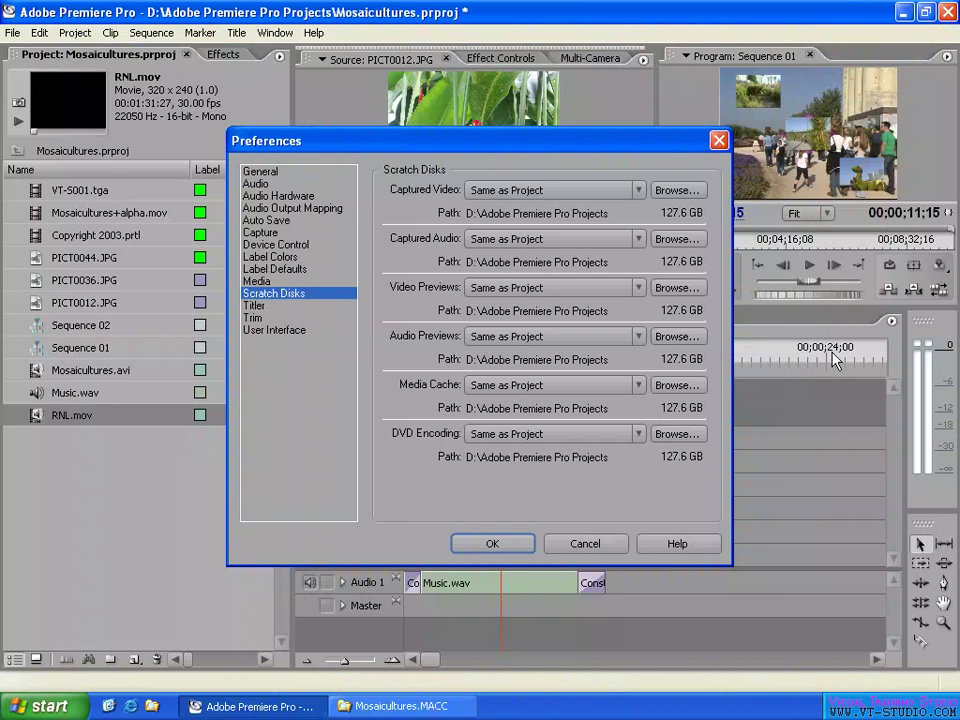
click(400, 708)
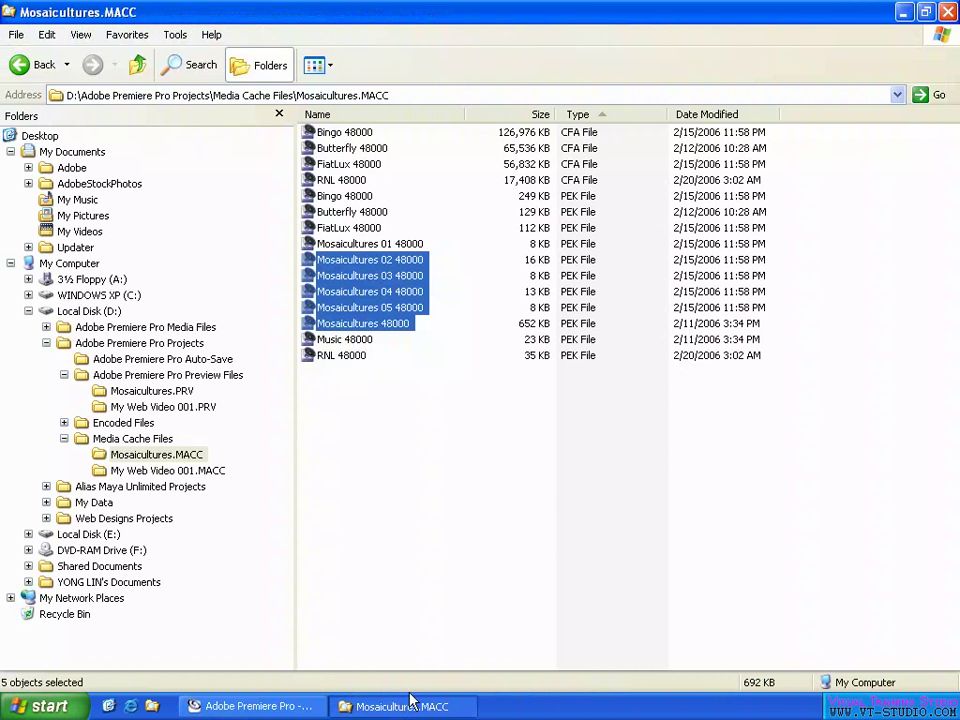
click(443, 443)
click(88, 342)
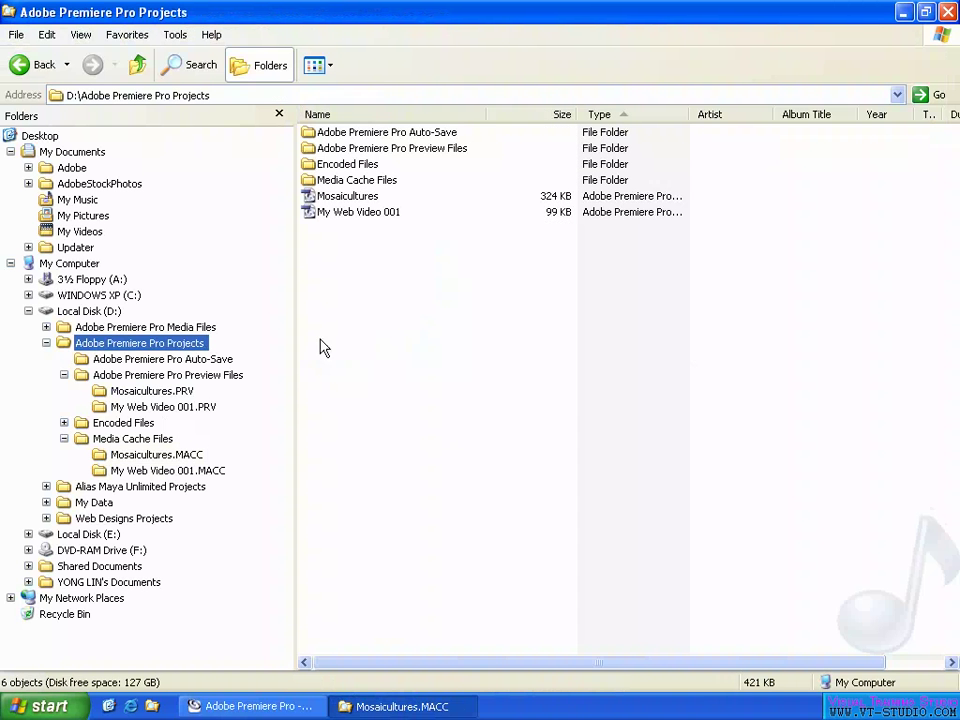
double_click(352, 165)
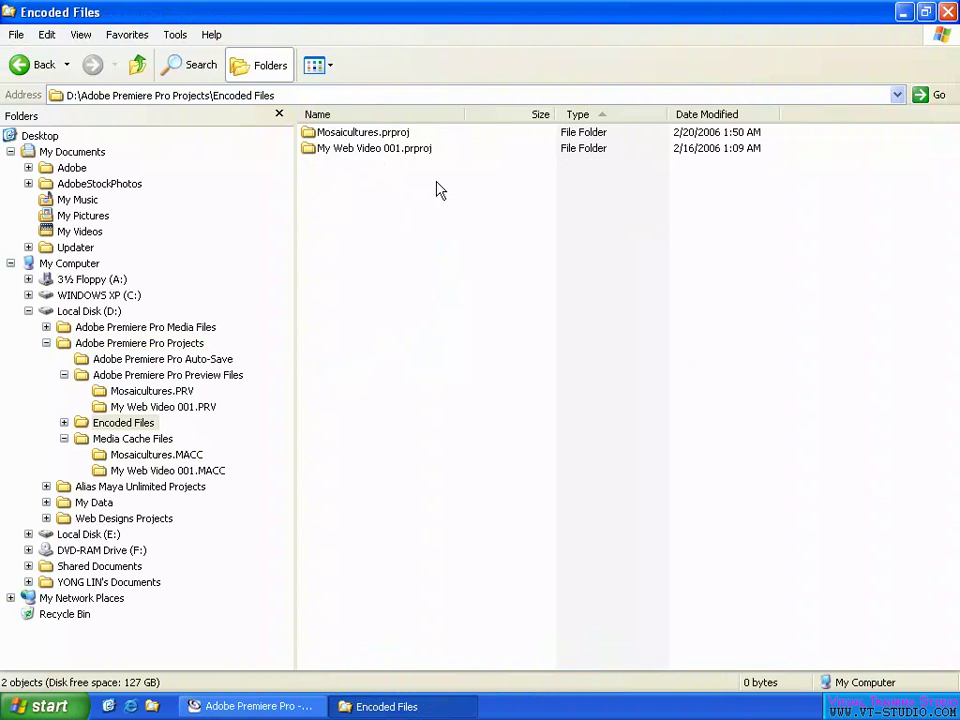
double_click(360, 134)
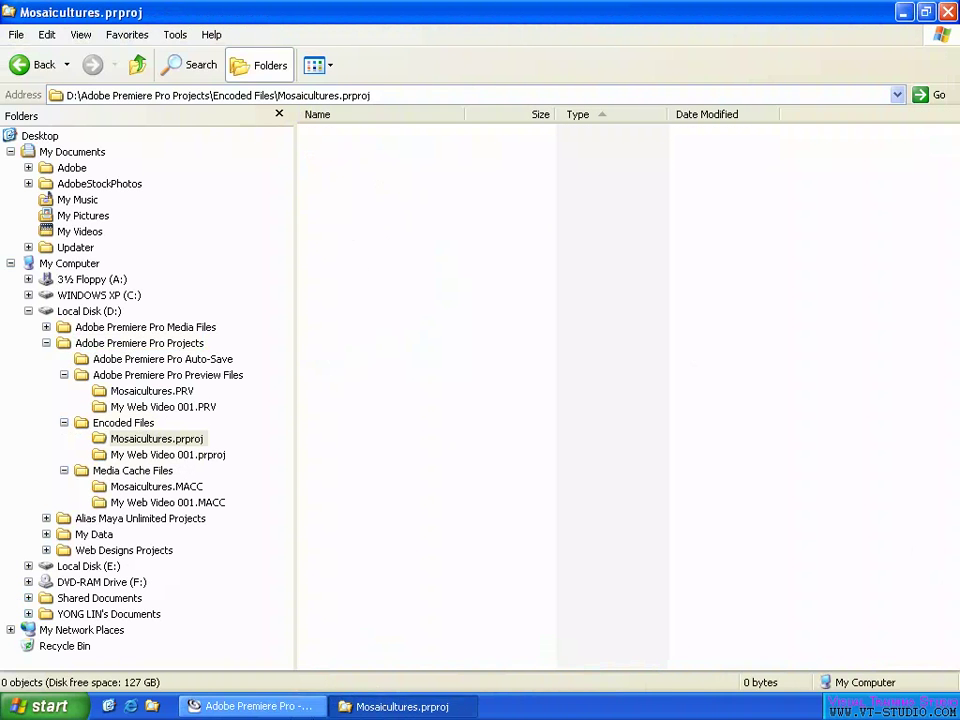
Examine the contents of the Mosaicultures.prproj encoded files folder in Windows Explorer against the DVD Encoding scratch disk path in Adobe Premiere Pro.
drag(393, 287, 361, 220)
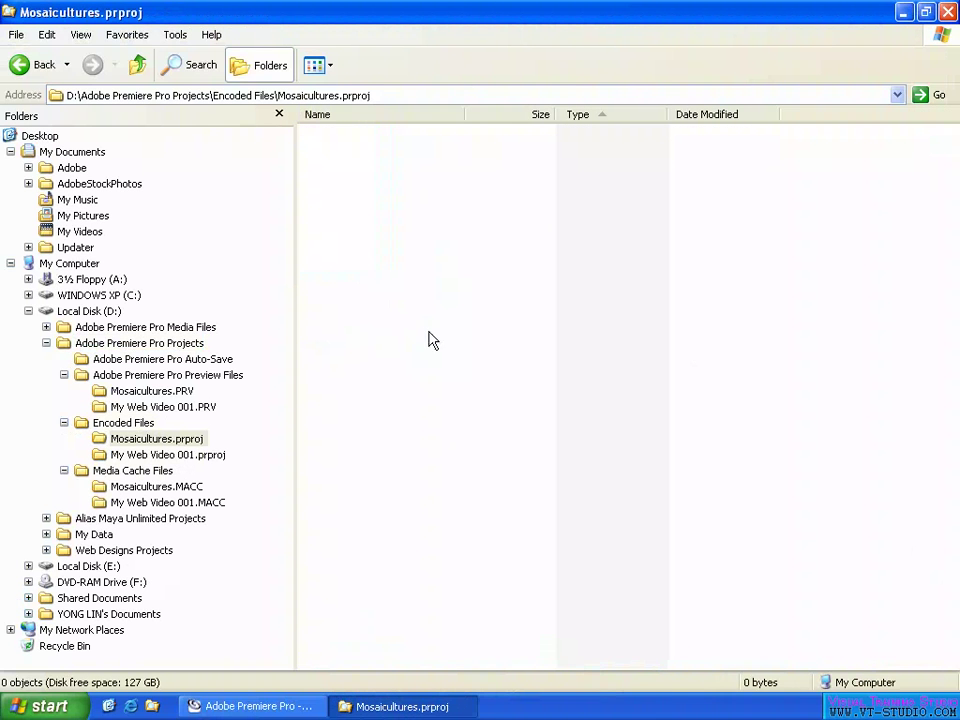
key(alt+Tab)
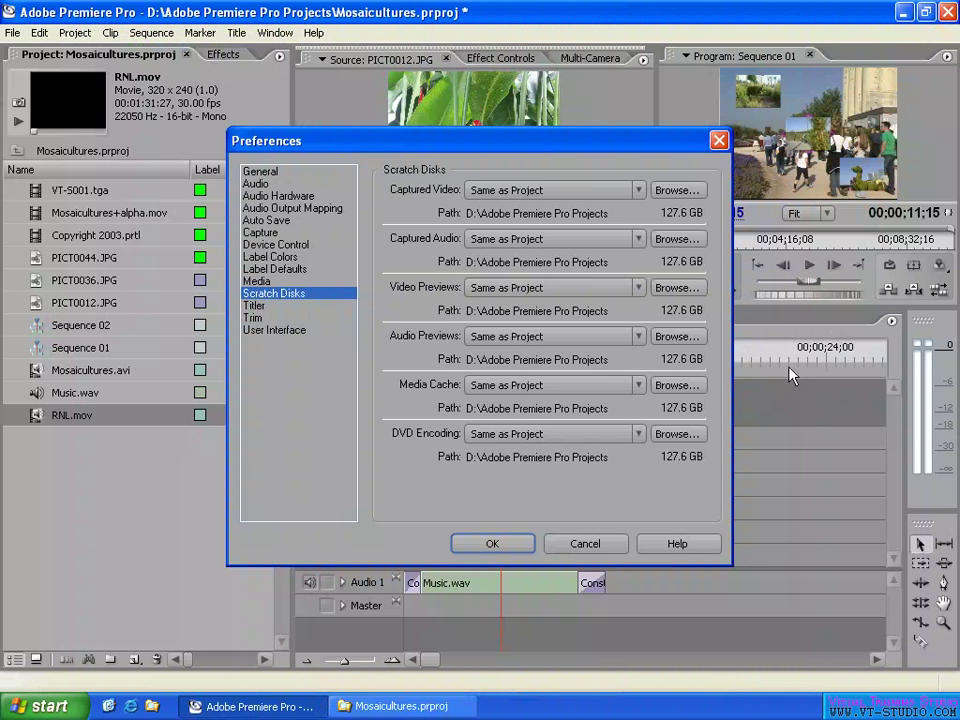
click(372, 705)
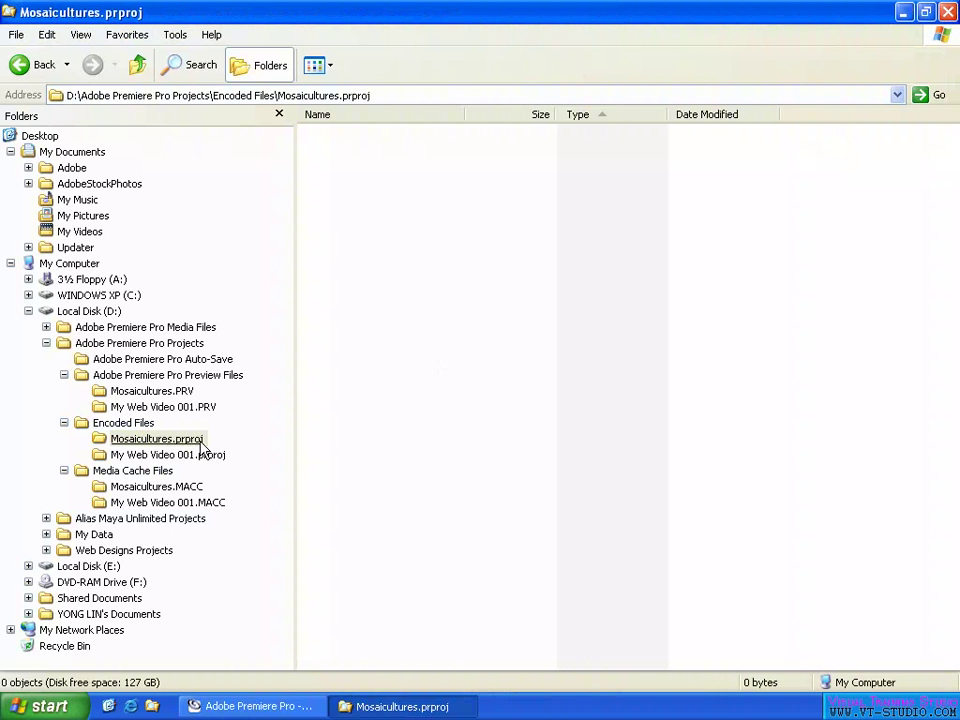
drag(521, 467, 381, 210)
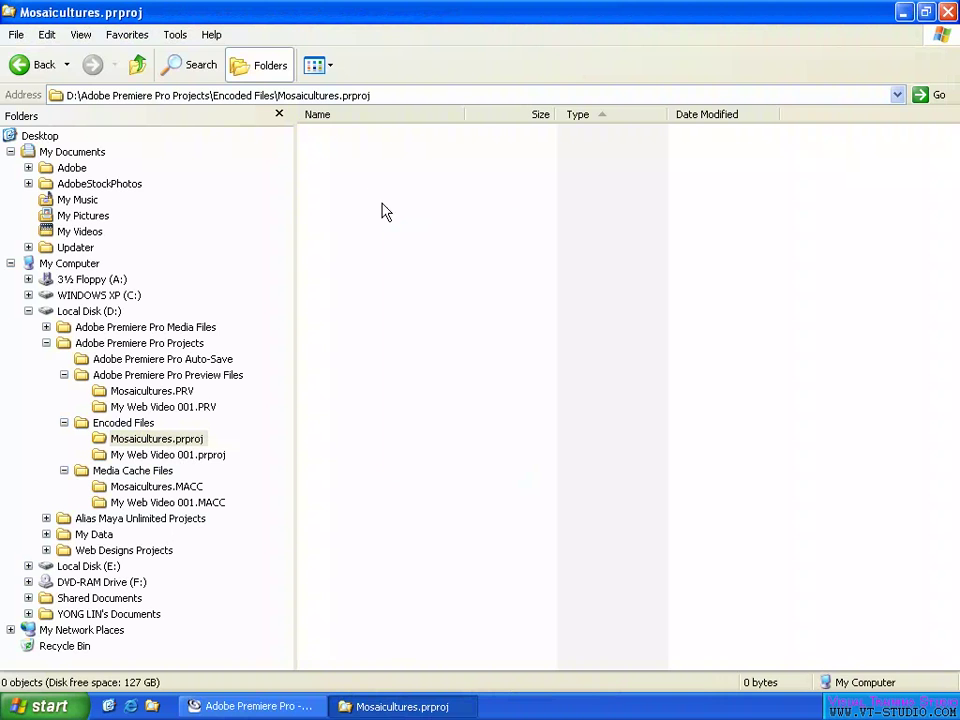
click(258, 707)
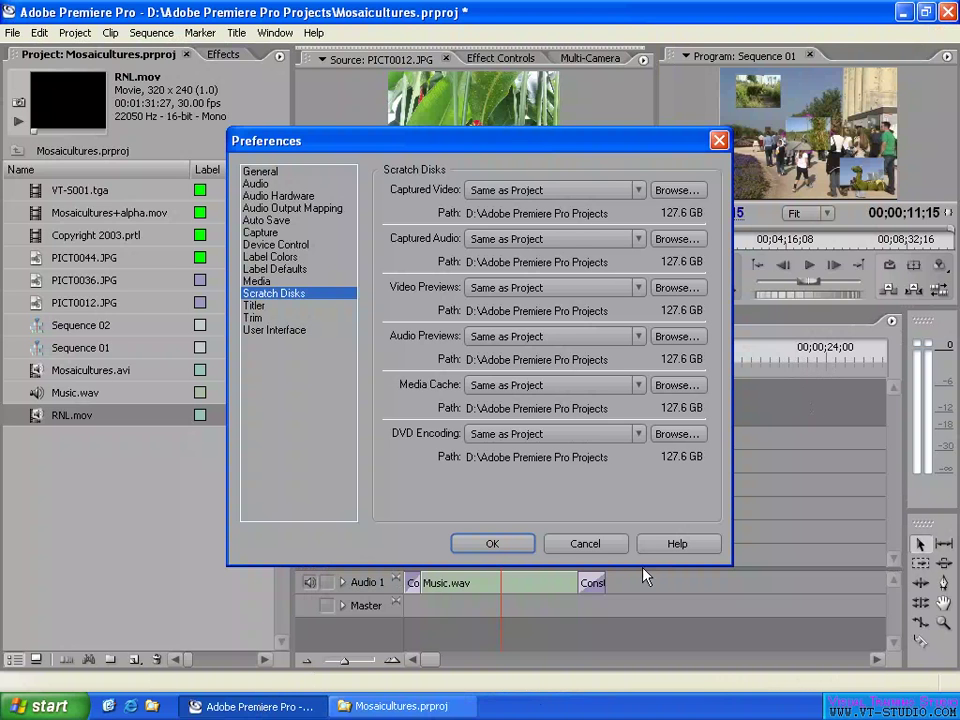
click(410, 704)
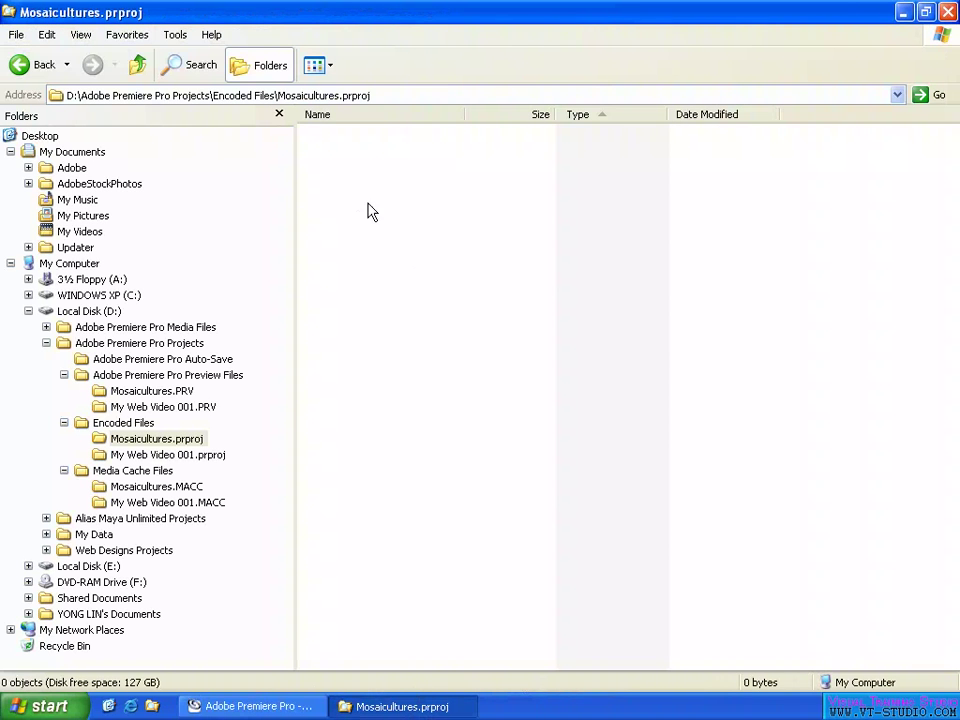
drag(343, 187, 440, 260)
drag(438, 266, 437, 281)
drag(326, 171, 444, 378)
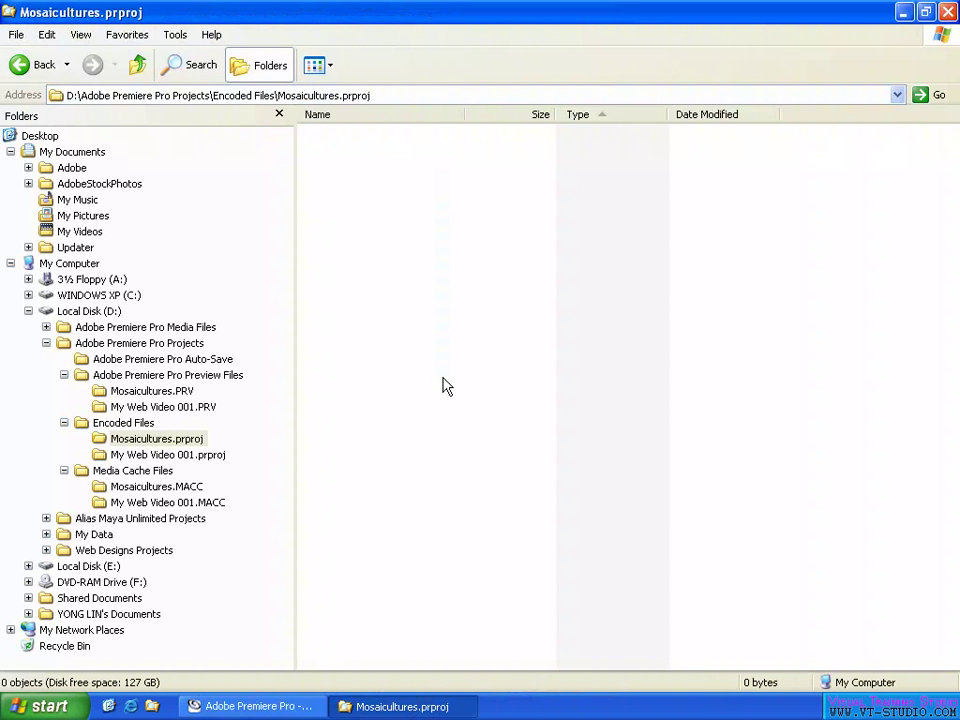